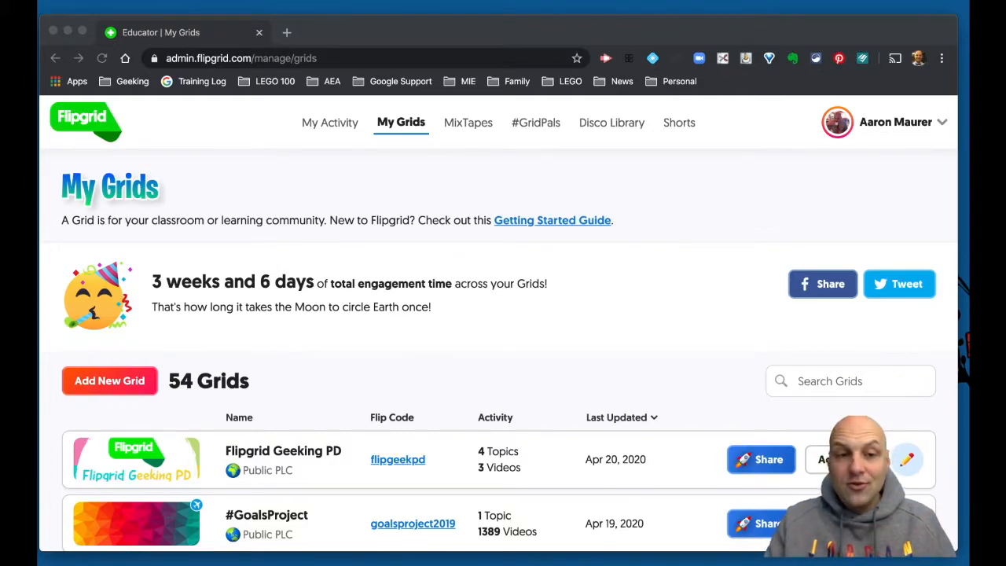
Step: Open the details of the CS grid that uses School Email access
left_click(235, 268)
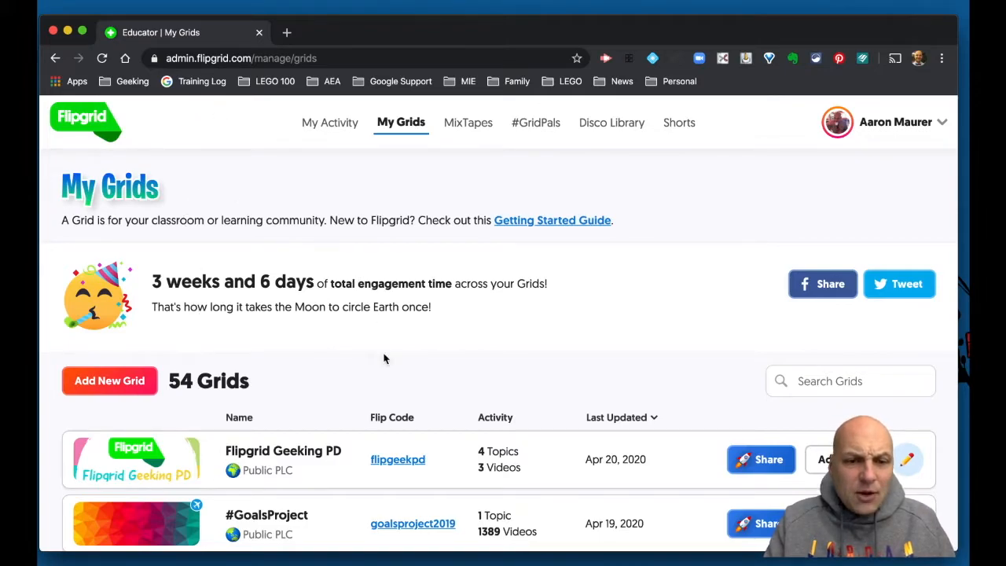
scroll(381, 355, "down", 3)
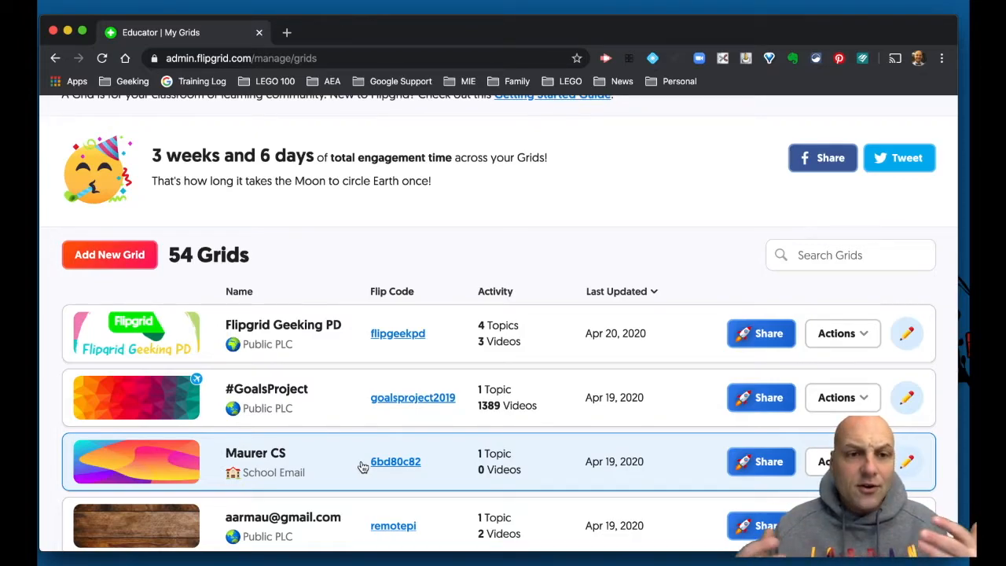
scroll(362, 467, "down", 5)
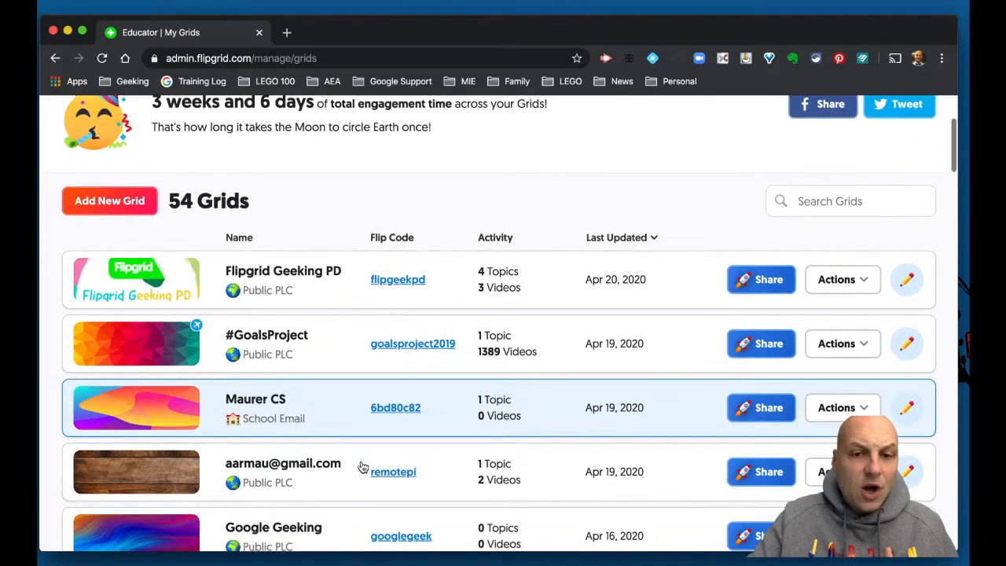
scroll(363, 467, "up", 4)
scroll(362, 467, "up", 1)
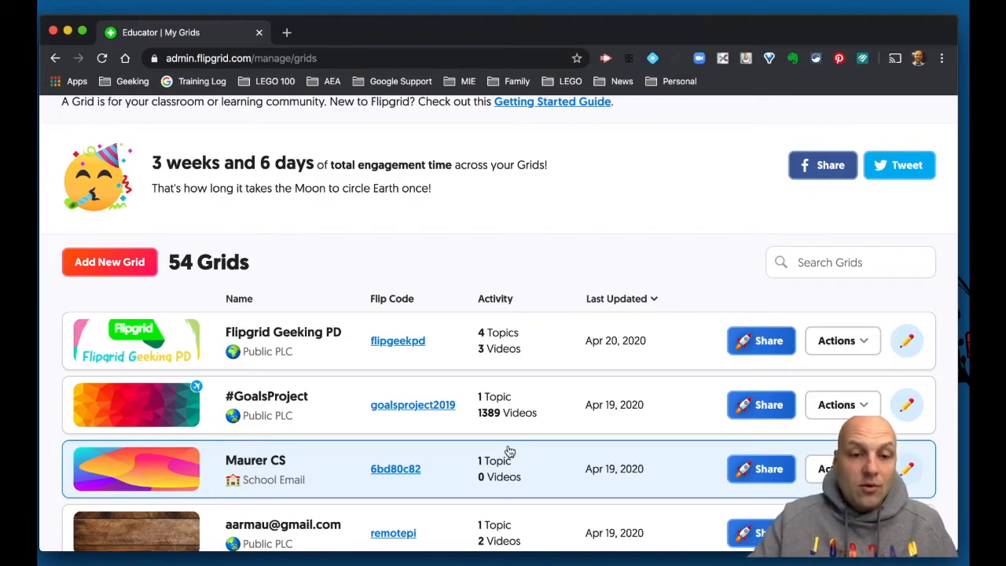
left_click(251, 466)
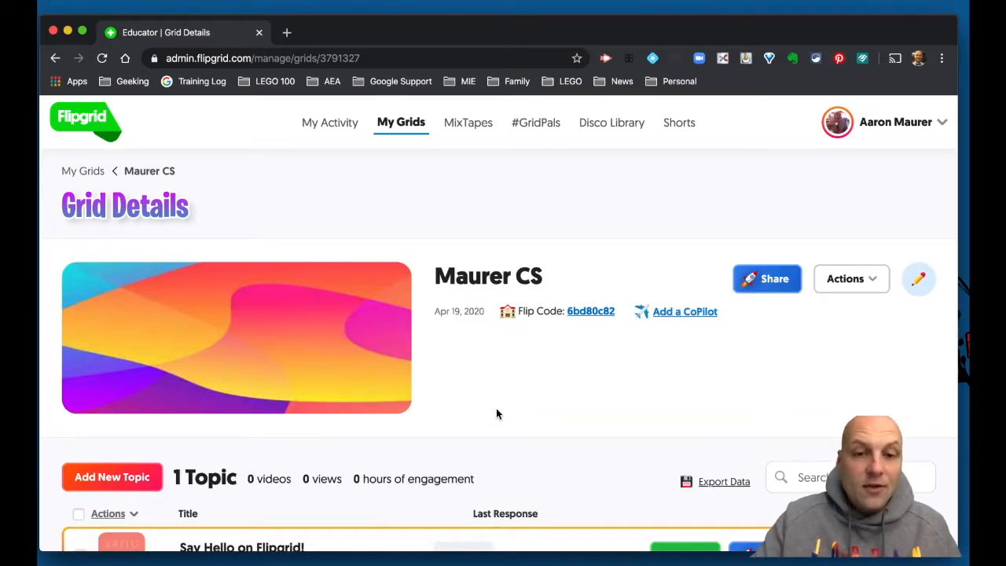
Step: Permanently delete the "Say Hello on Flipgrid!" topic from the grid
scroll(495, 409, "down", 2)
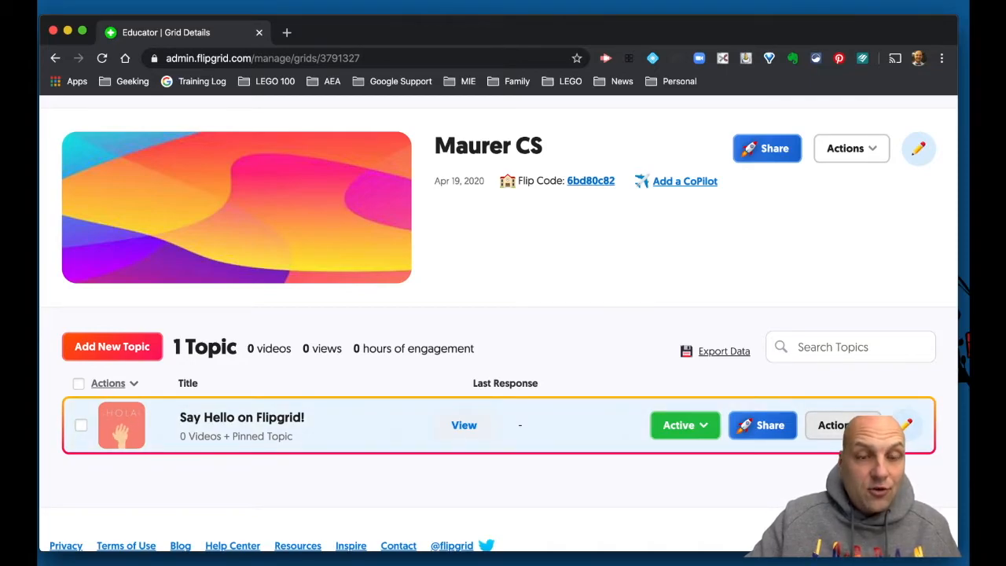
left_click(839, 425)
scroll(680, 482, "down", 3)
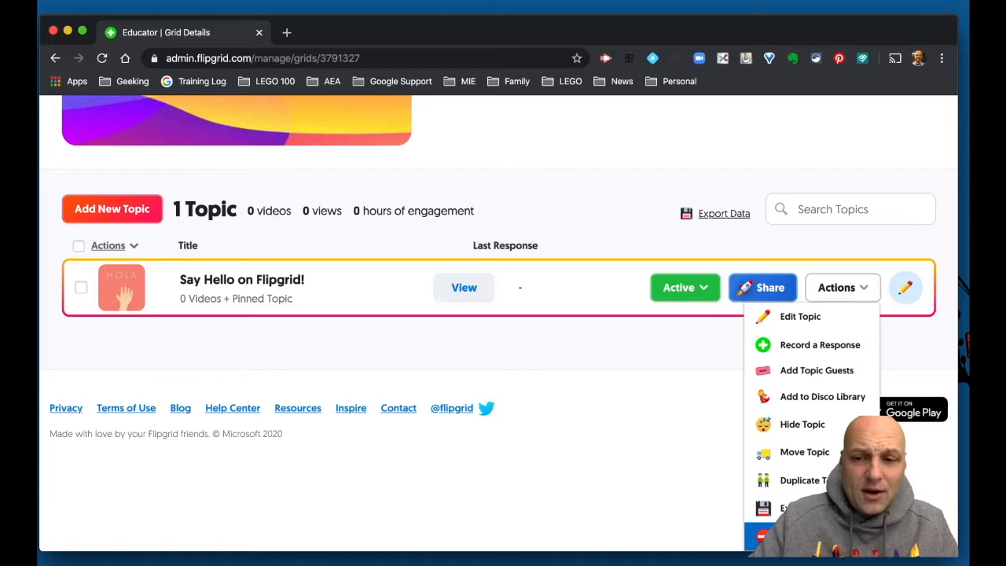
left_click(766, 536)
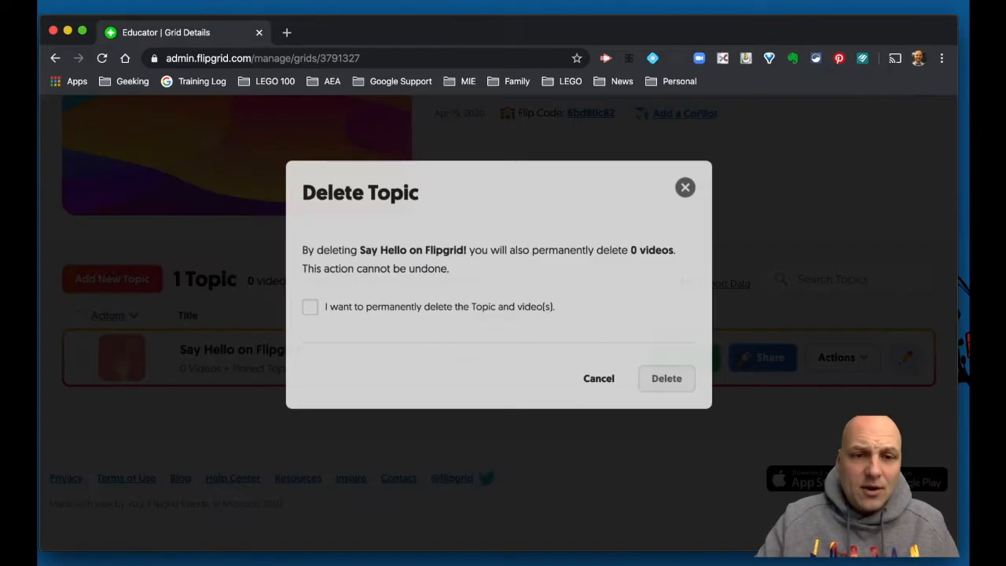
left_click(297, 307)
left_click(675, 384)
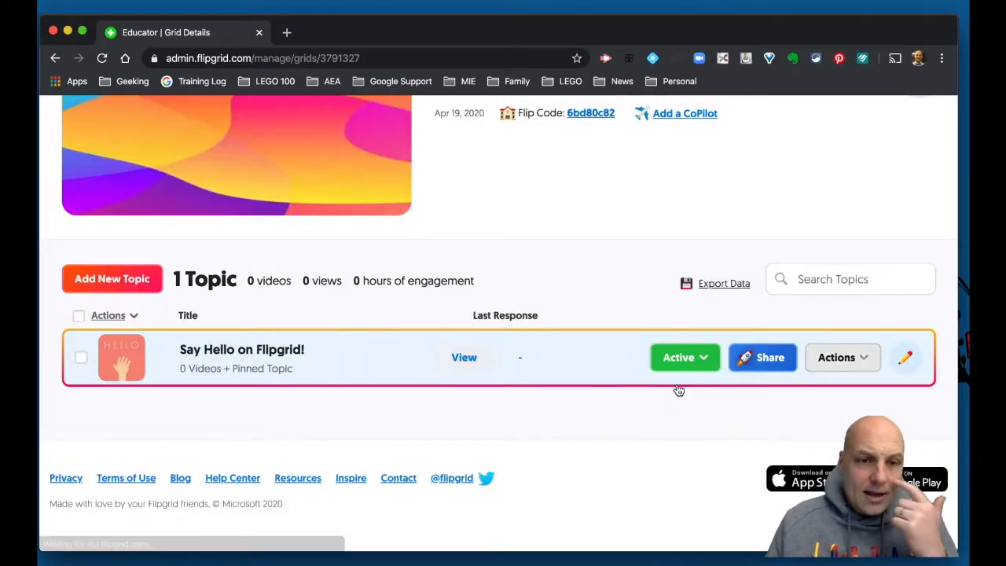
Step: Start a new topic titled "Week 2 Check In" with a recording time of 30 seconds
scroll(580, 370, "down", 2)
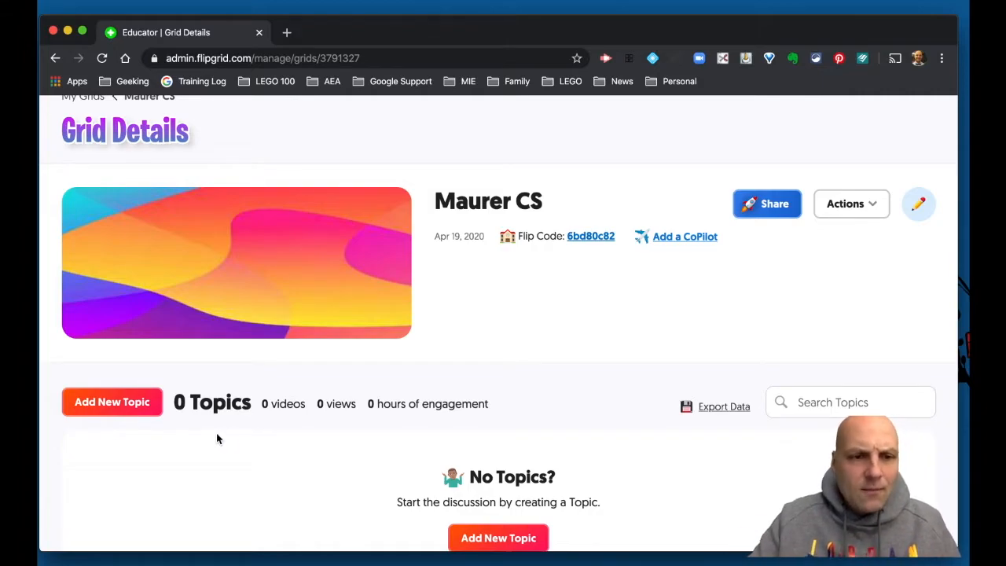
left_click(120, 406)
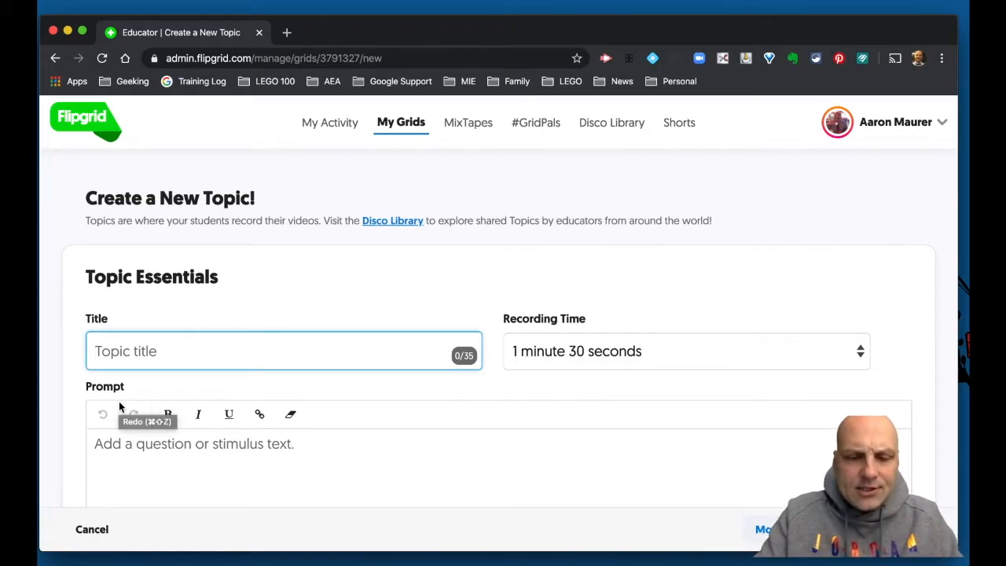
type("Week 2:")
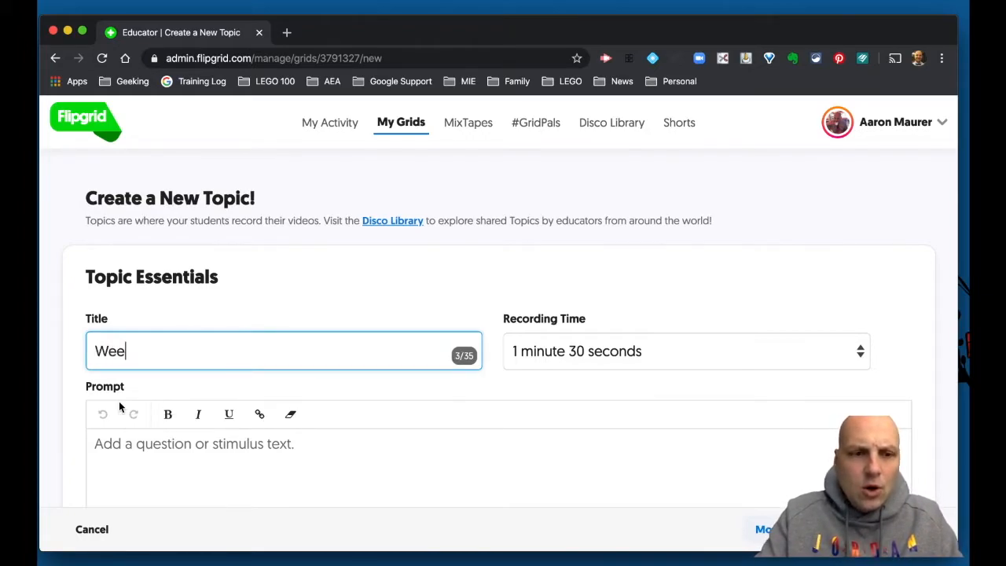
key("BackSpace")
key("BackSpace")
type("Check In")
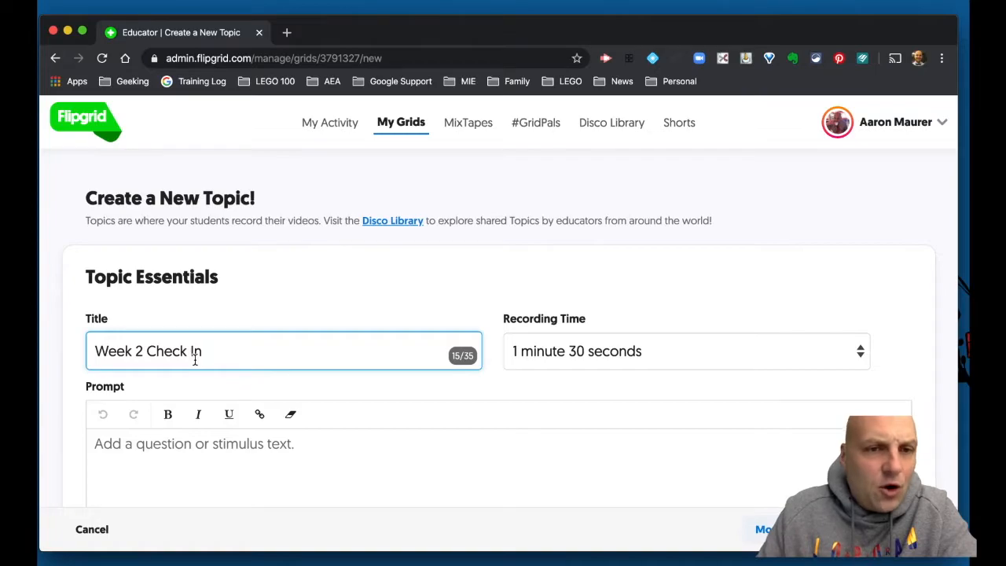
left_click(565, 353)
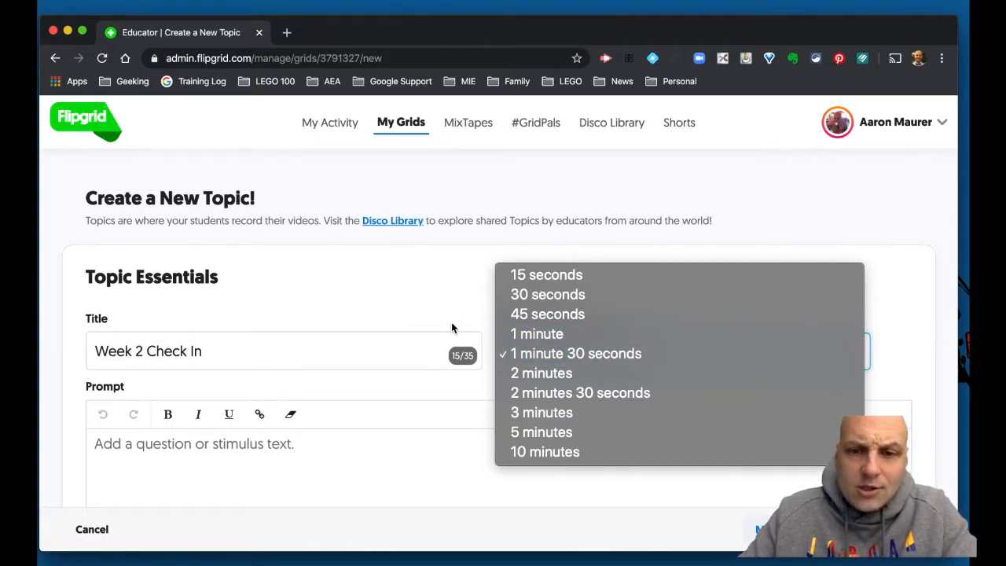
left_click(539, 294)
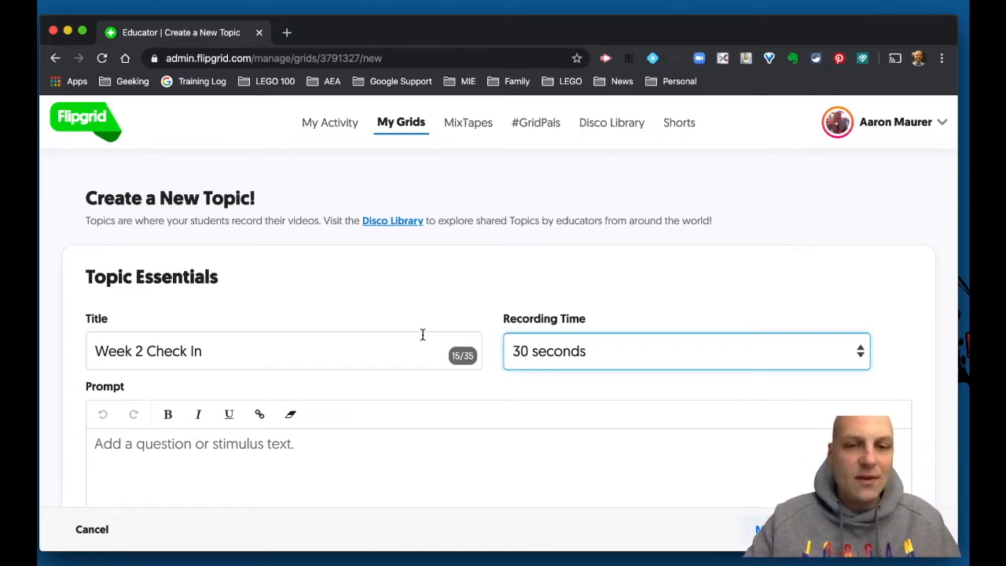
Step: Begin the topic prompt with "Please let me know how you are feeling this week? What are you looking forward to"
scroll(418, 459, "down", 3)
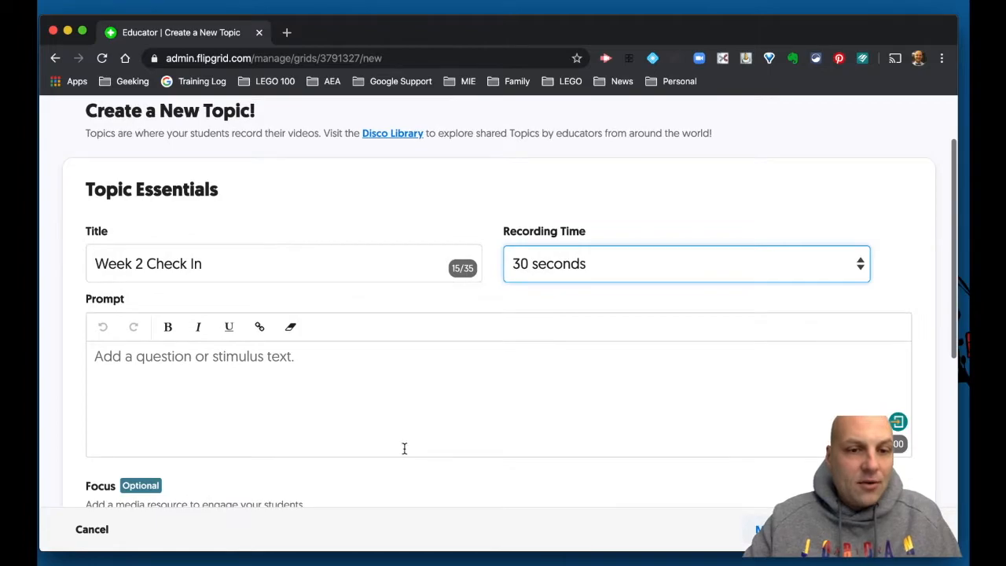
left_click(300, 360)
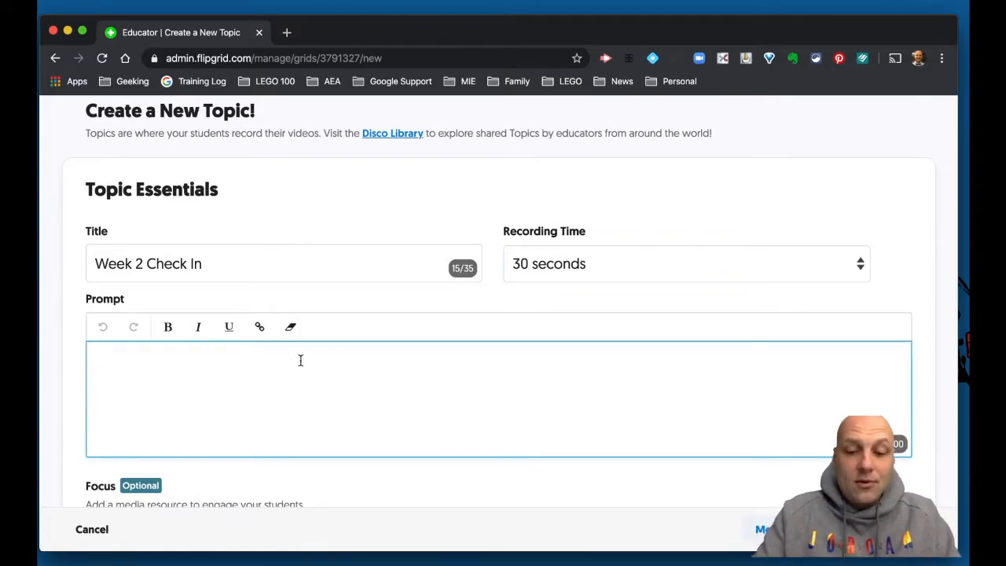
type("Please")
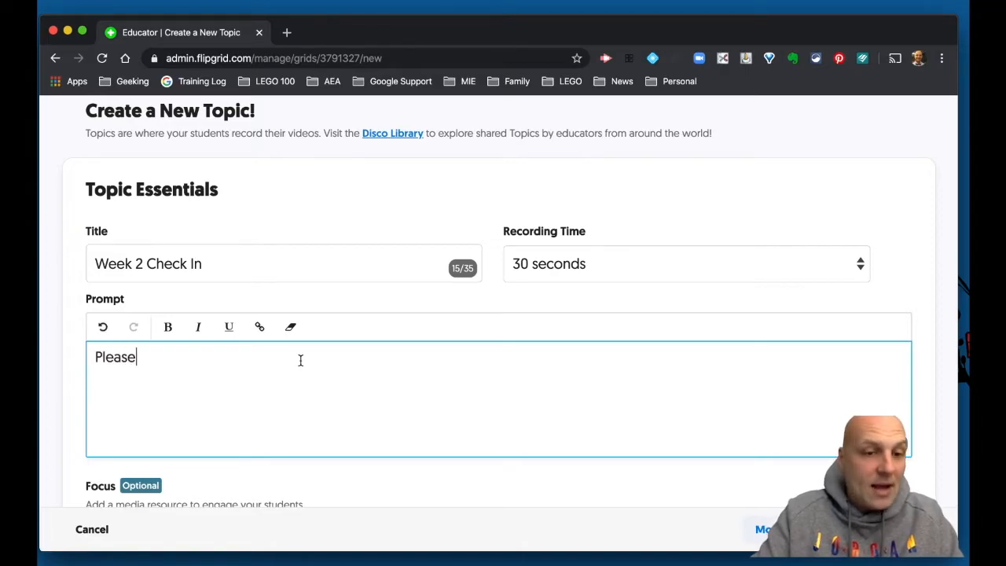
type(" let me")
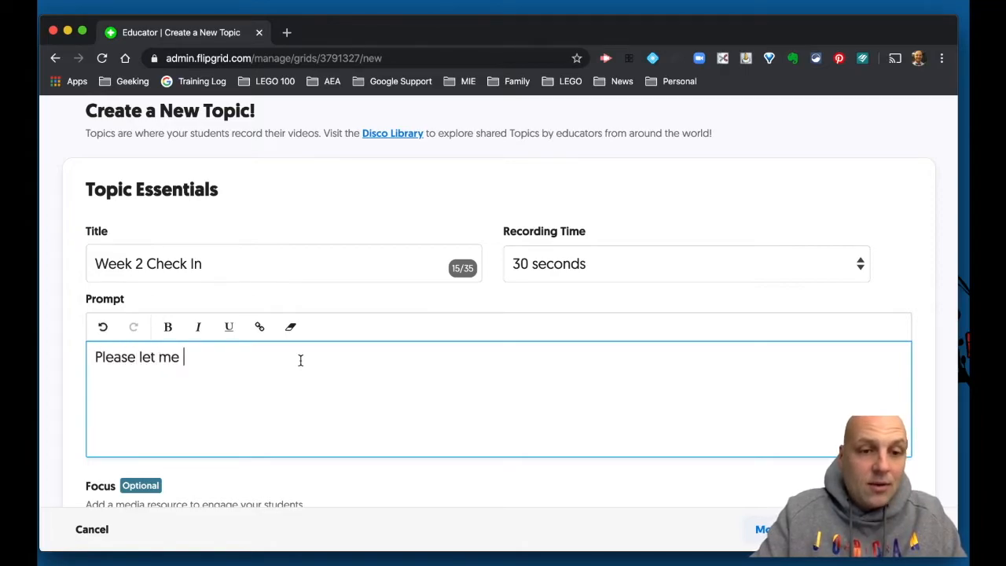
type(" know how you are ")
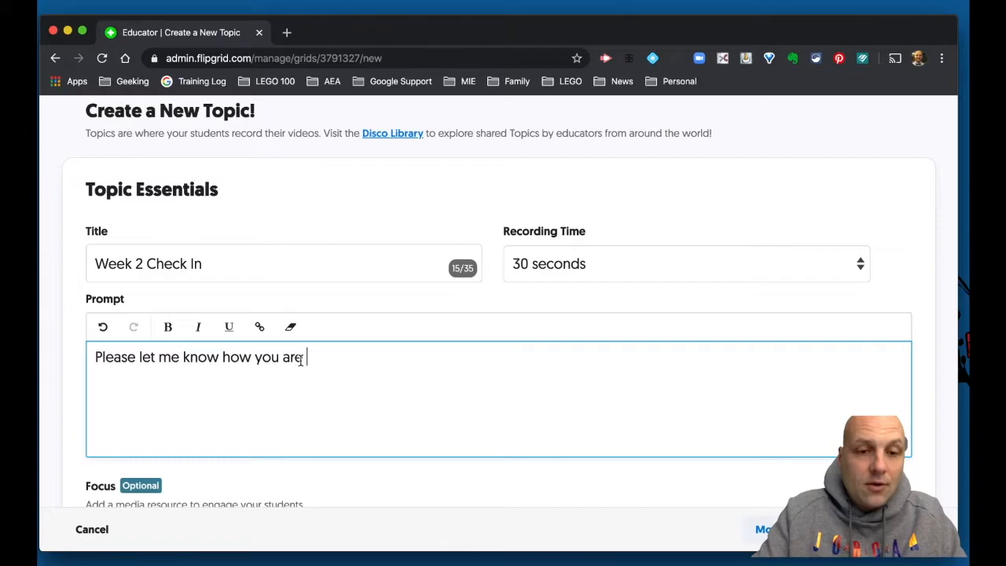
type("feeling this week? What are you looking forward to")
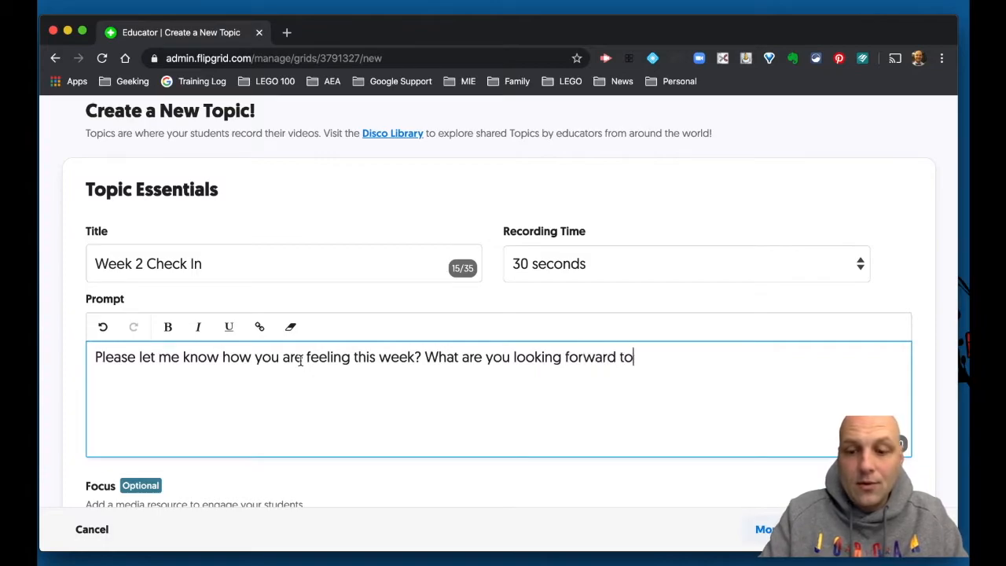
Step: Finish the prompt with "? Leave a video and share with us your plan of action for the week."
type("? Leave a video and share with us ")
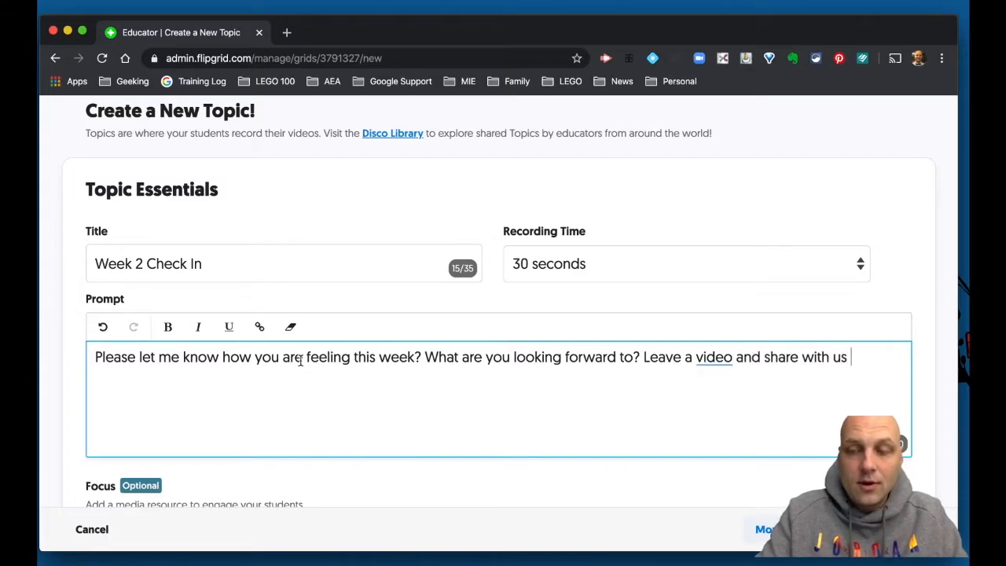
type("your plan of c")
key("BackSpace")
type("action for hte we")
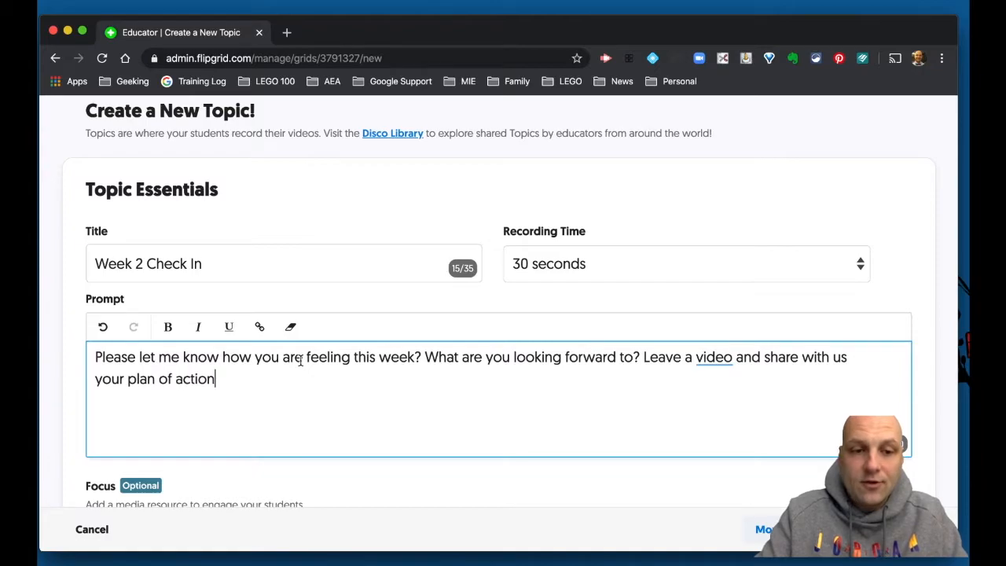
key("BackSpace")
key("BackSpace")
key("BackSpace")
key("BackSpace")
key("BackSpace")
key("BackSpace")
type("the week.")
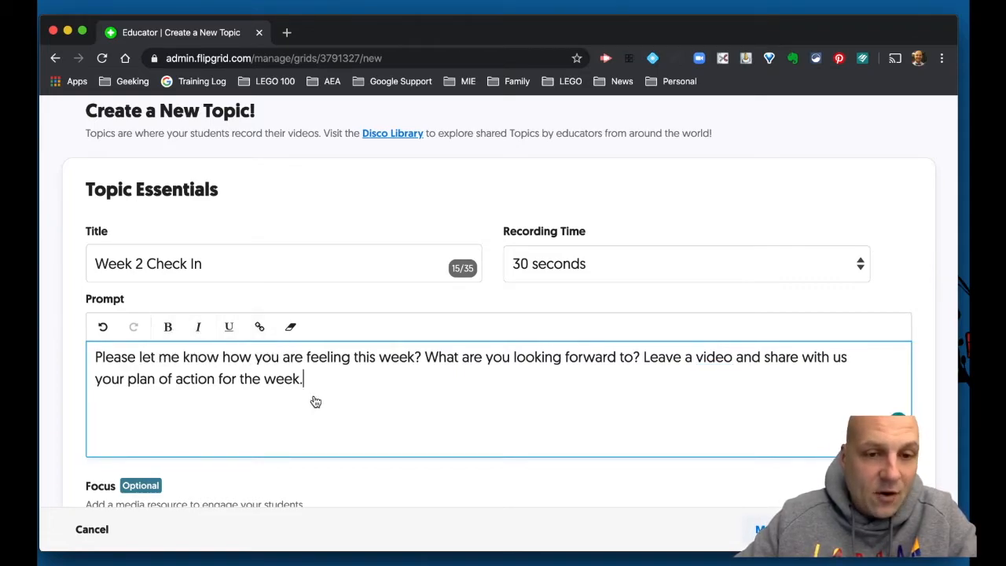
Step: Look over the topic's Focus media options and the image upload requirements
scroll(313, 395, "down", 2)
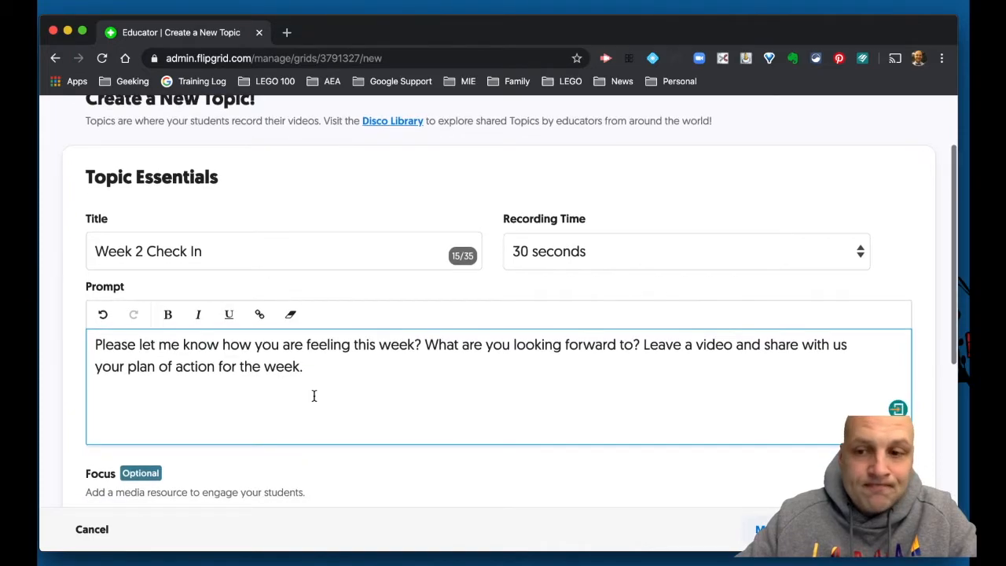
scroll(290, 309, "down", 4)
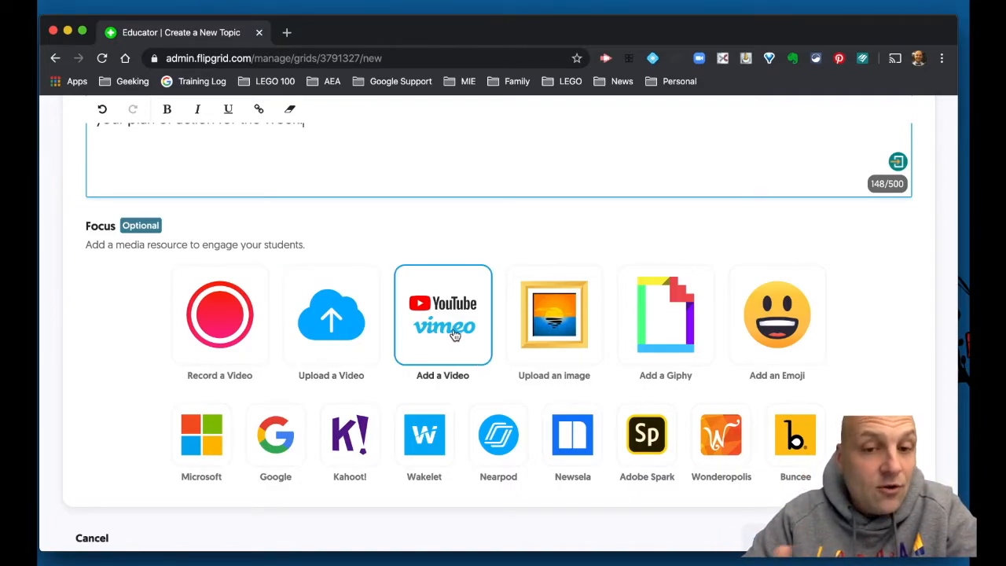
left_click(566, 348)
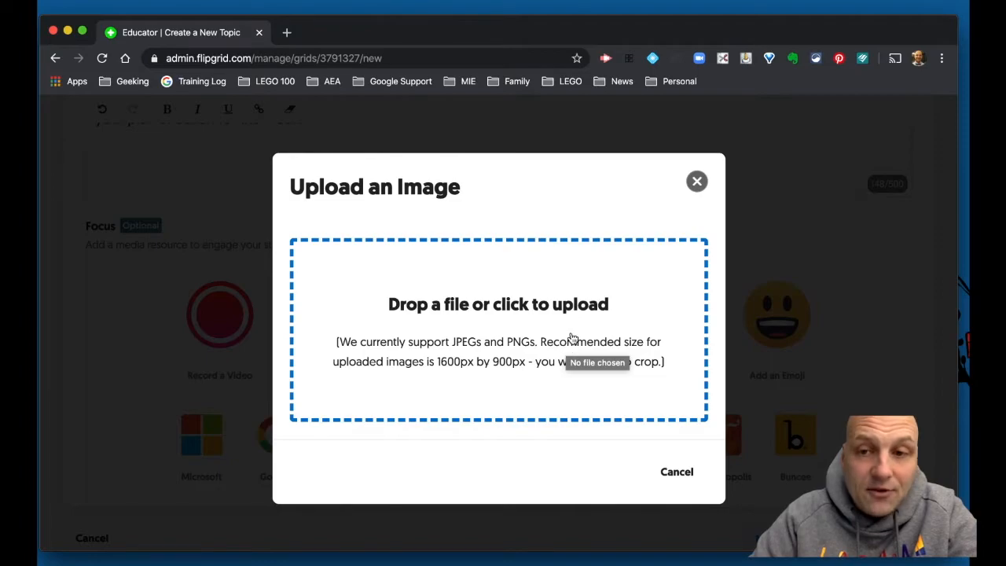
left_click(696, 181)
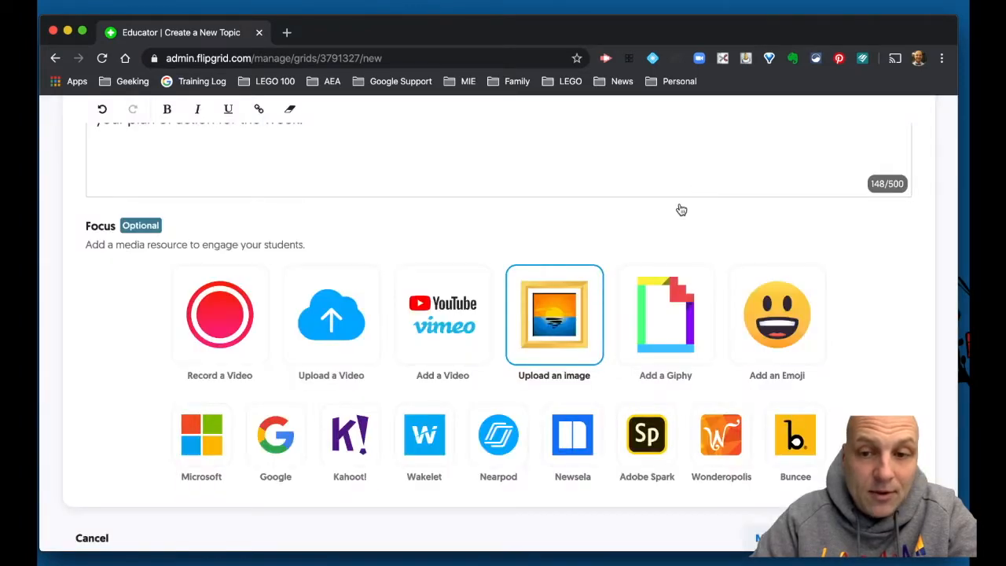
left_click(656, 339)
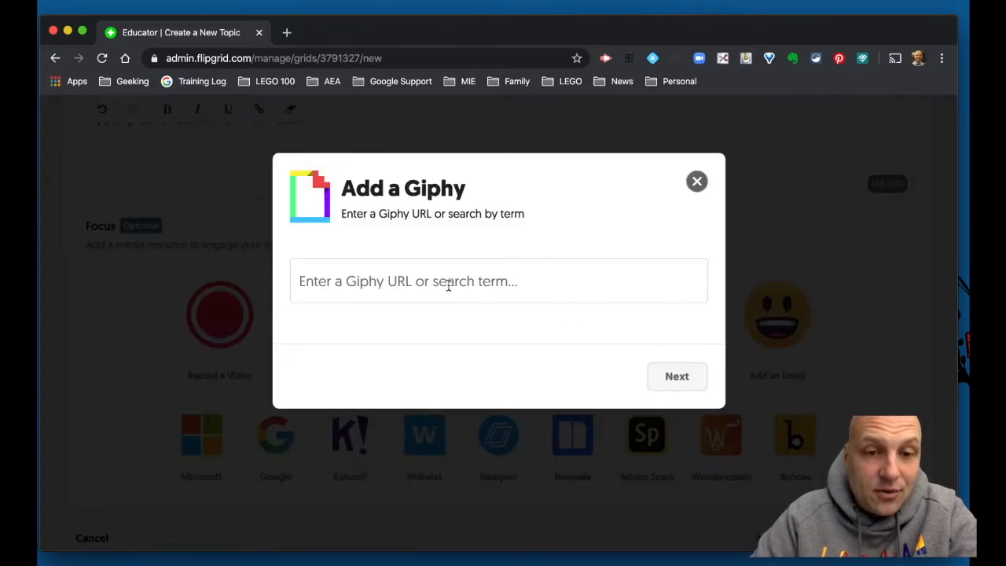
left_click(449, 286)
type("coffee")
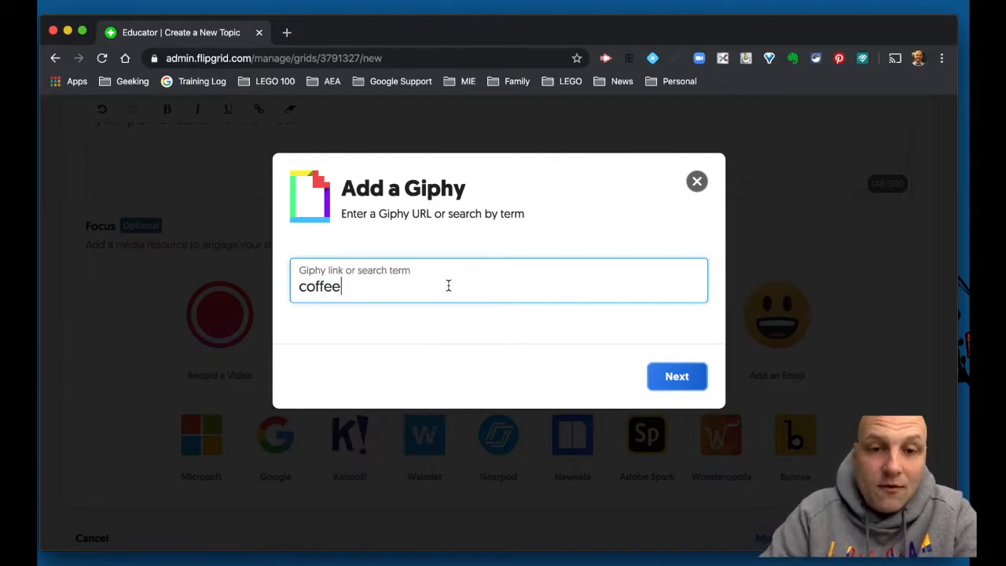
key("Return")
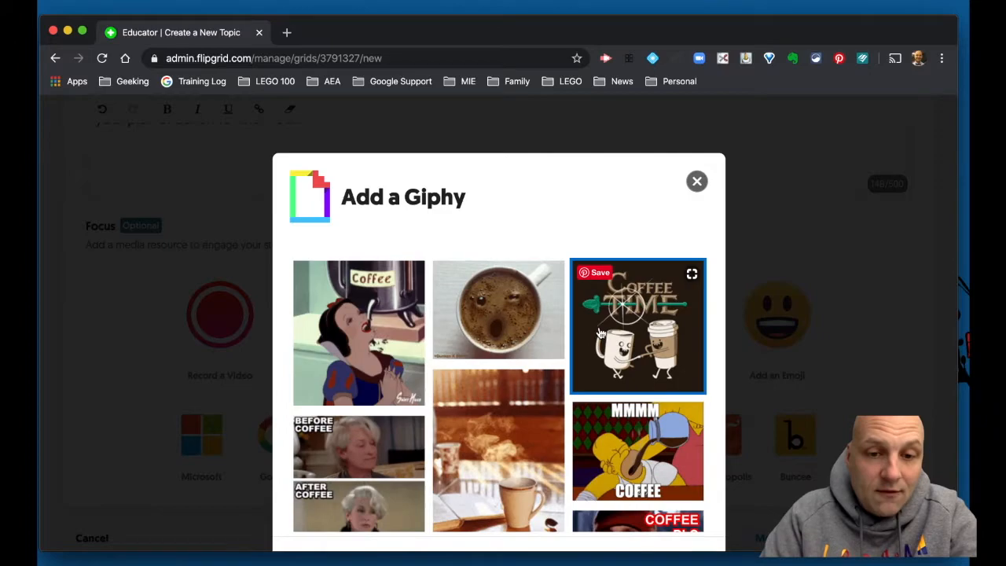
left_click(696, 182)
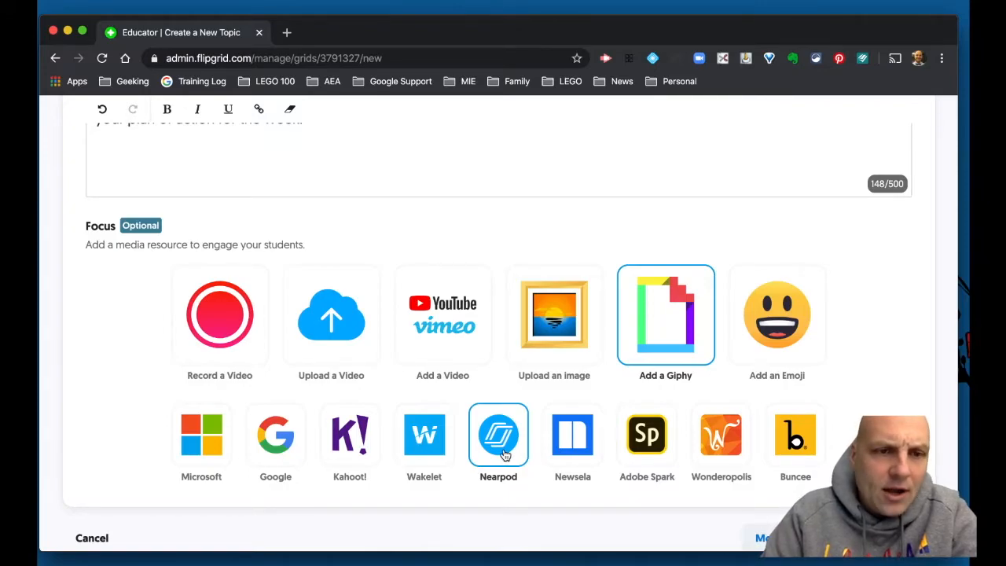
Step: Search Giphy for "coffe" to find a Focus resource for the topic
scroll(503, 448, "down", 1)
scroll(500, 440, "up", 3)
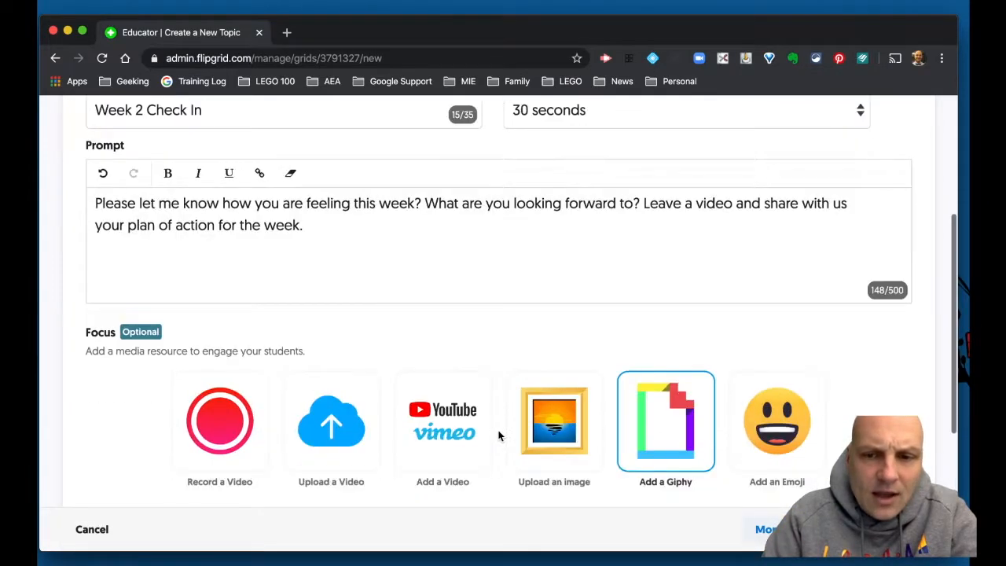
scroll(499, 436, "down", 1)
left_click(653, 410)
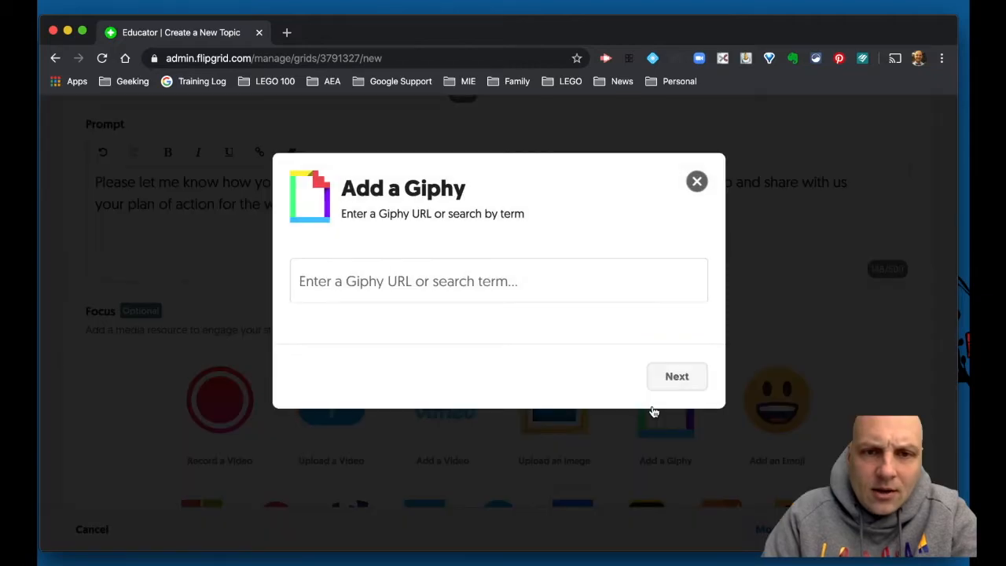
left_click(494, 296)
type("coffe")
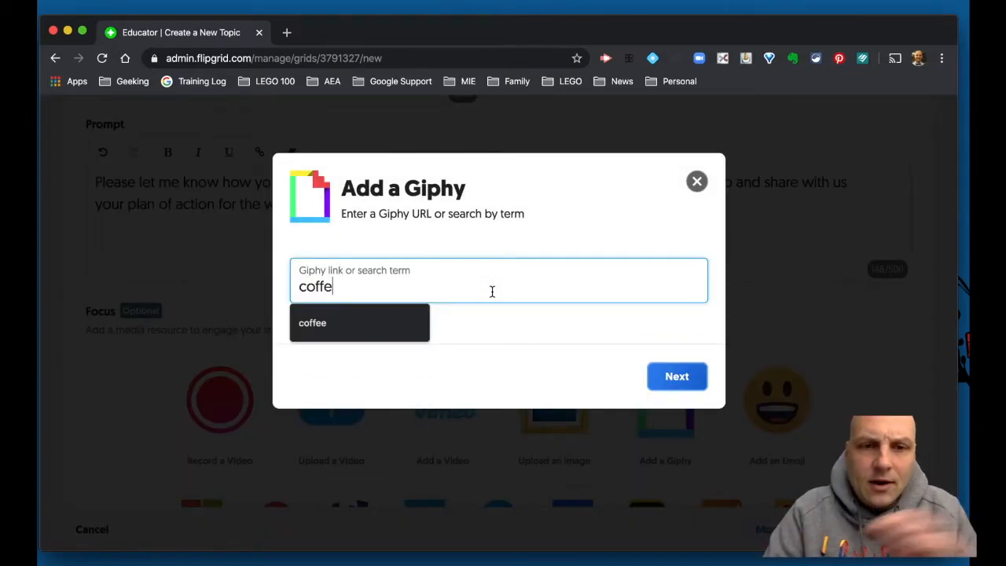
key("Return")
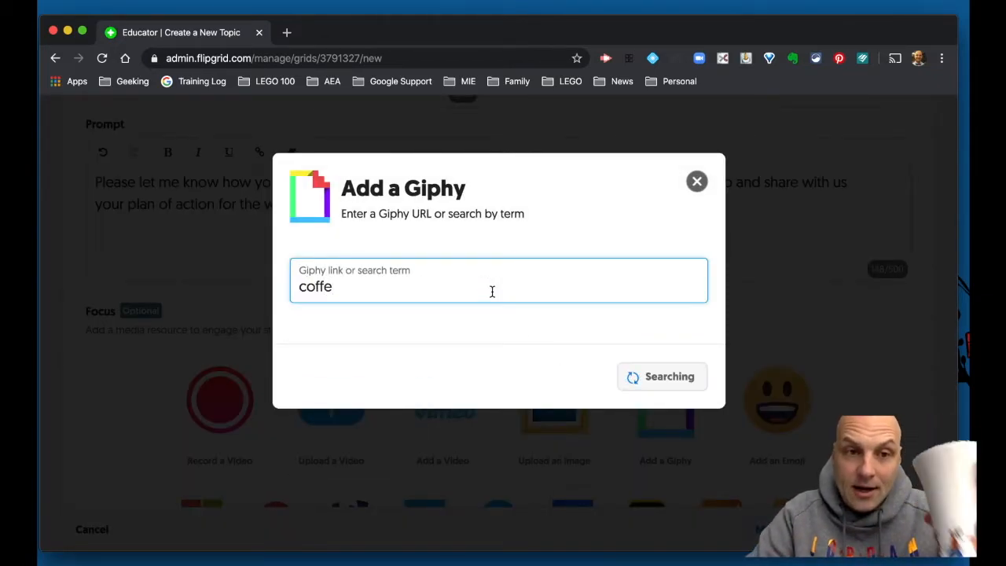
Step: Choose the "Before Coffee / After Coffee" GIF and add it as the topic's Focus
left_click(374, 343)
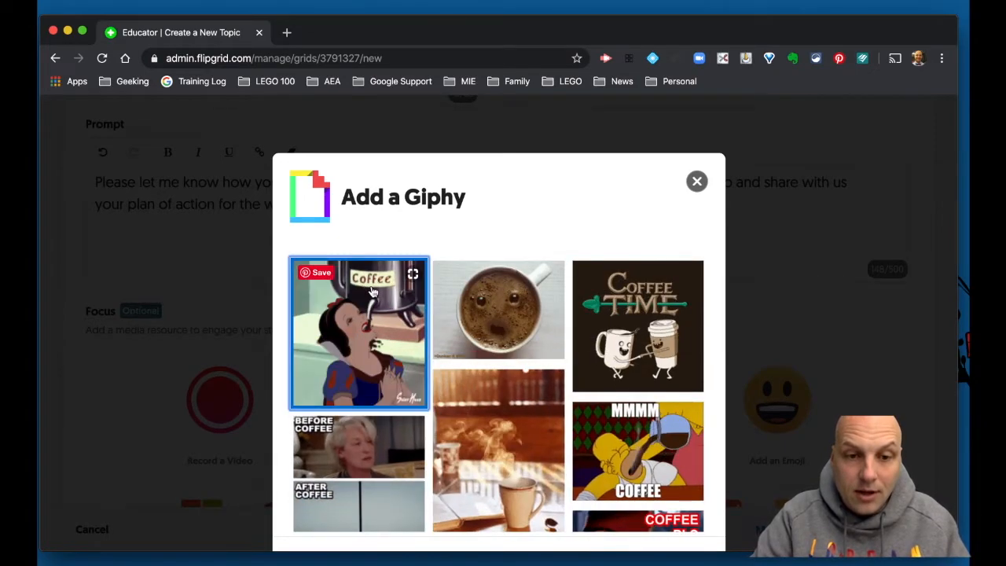
scroll(739, 388, "down", 1)
scroll(738, 383, "down", 2)
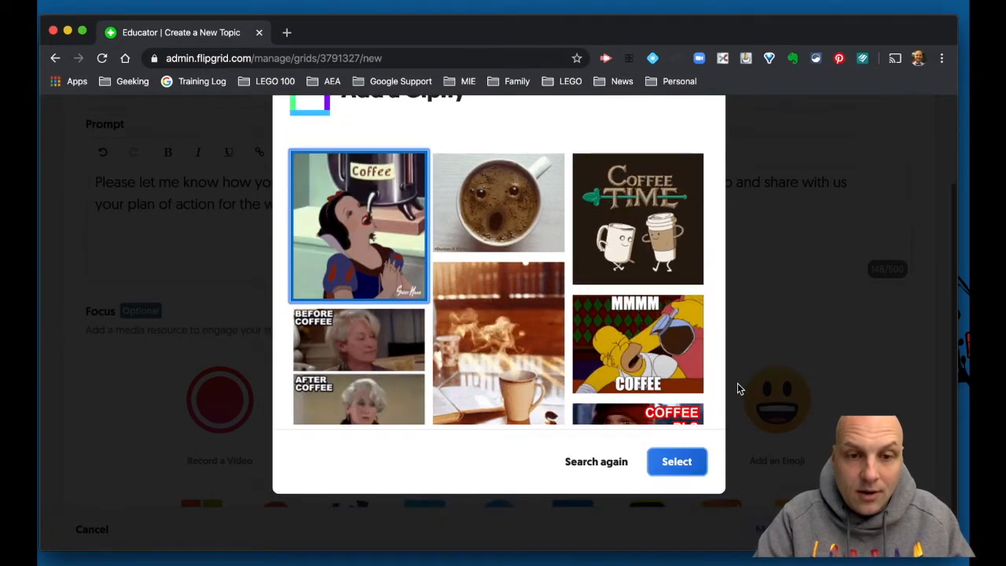
left_click(391, 362)
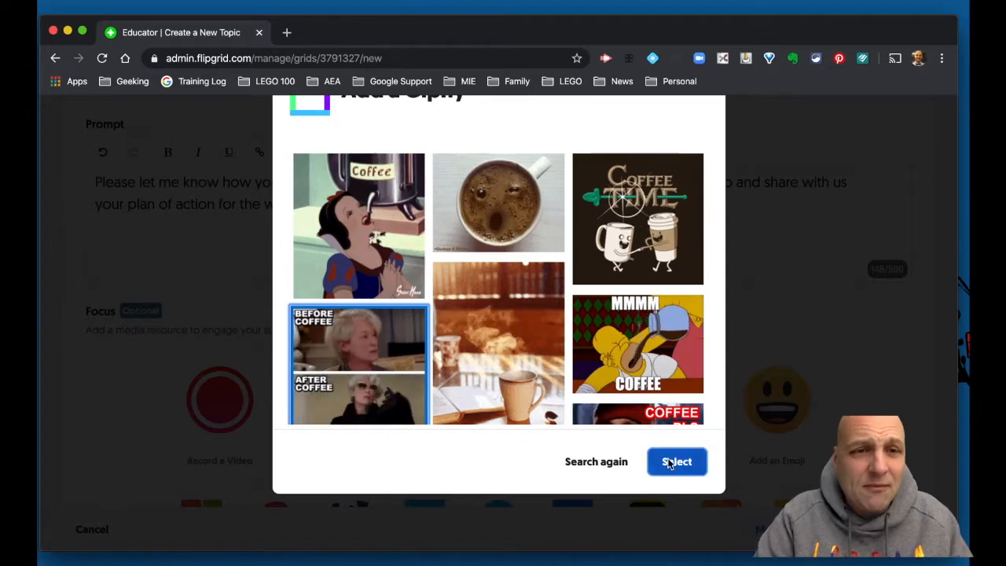
left_click(677, 461)
scroll(554, 392, "down", 3)
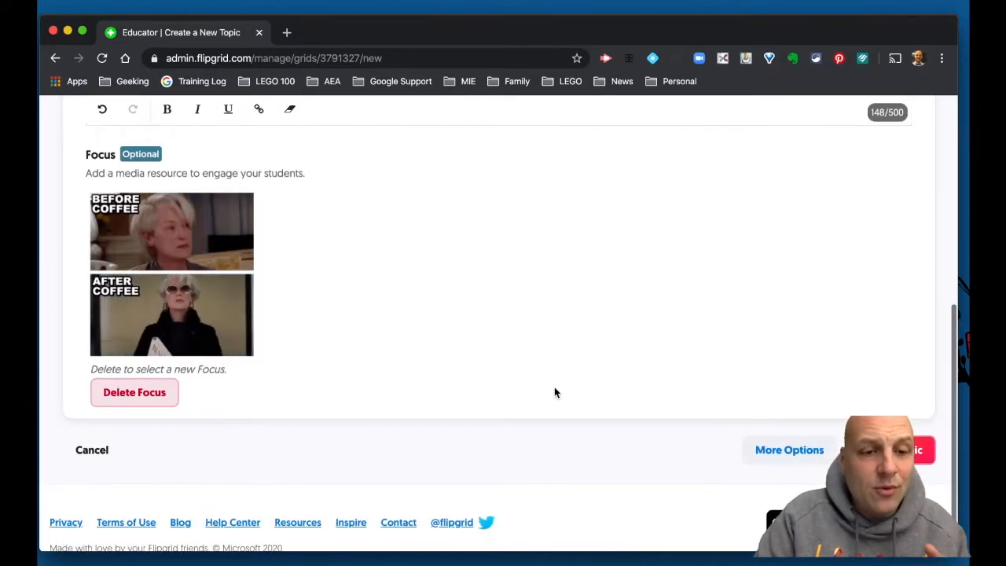
Step: Review the topic essentials and expand the additional topic options to reach the Topic Tip and Topic Attachments sections
scroll(554, 393, "down", 1)
scroll(554, 393, "up", 10)
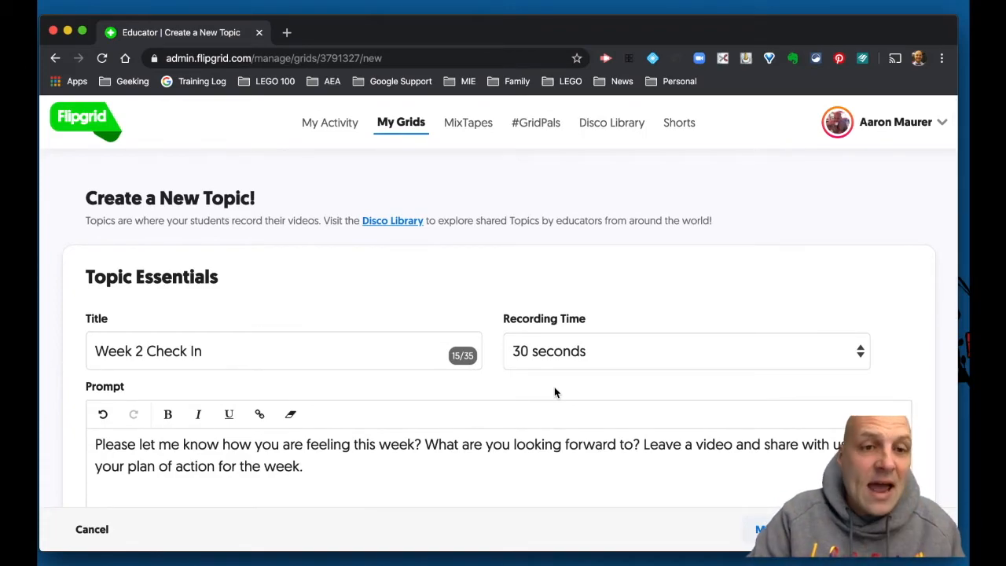
scroll(554, 392, "down", 10)
scroll(554, 392, "up", 10)
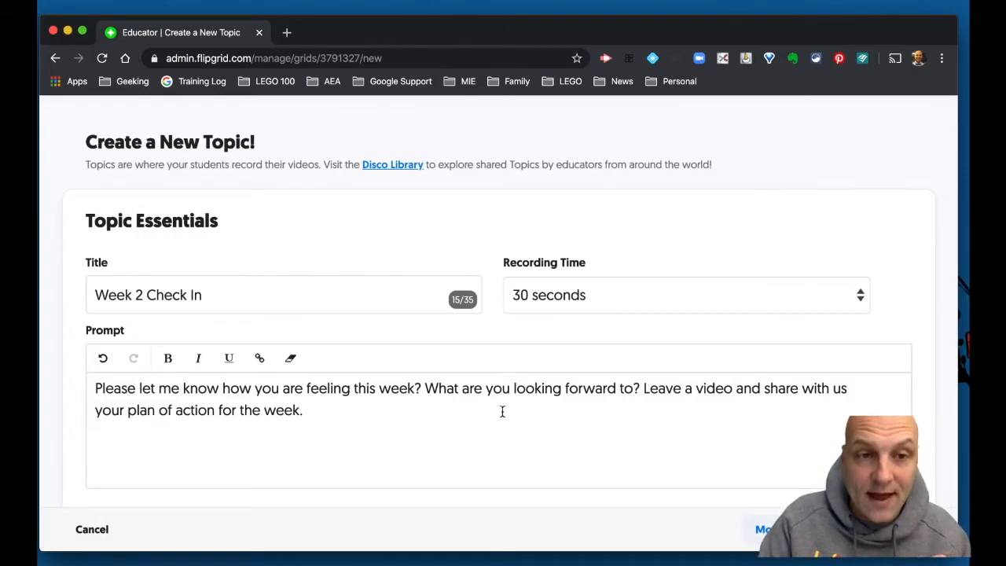
scroll(502, 411, "down", 5)
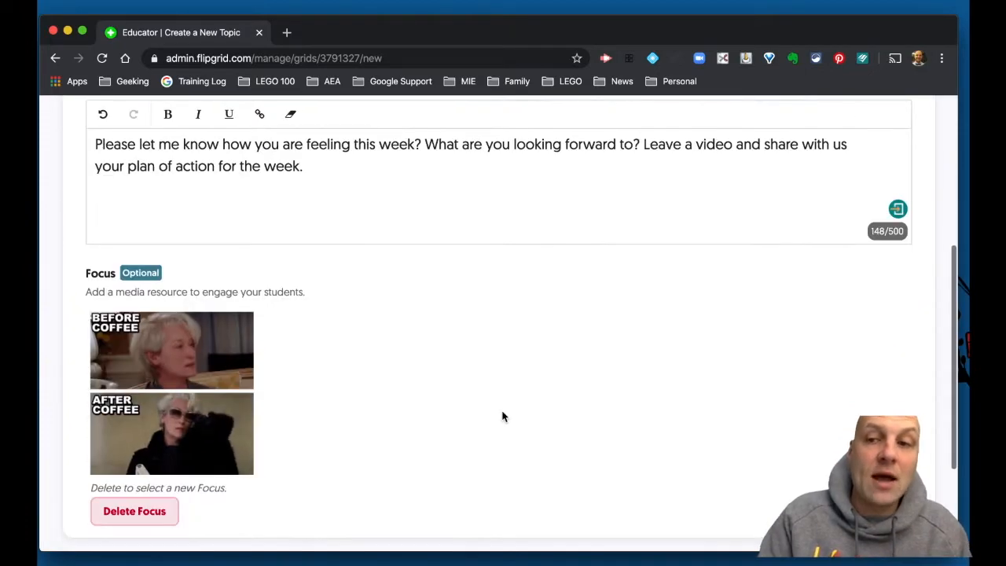
scroll(502, 416, "down", 3)
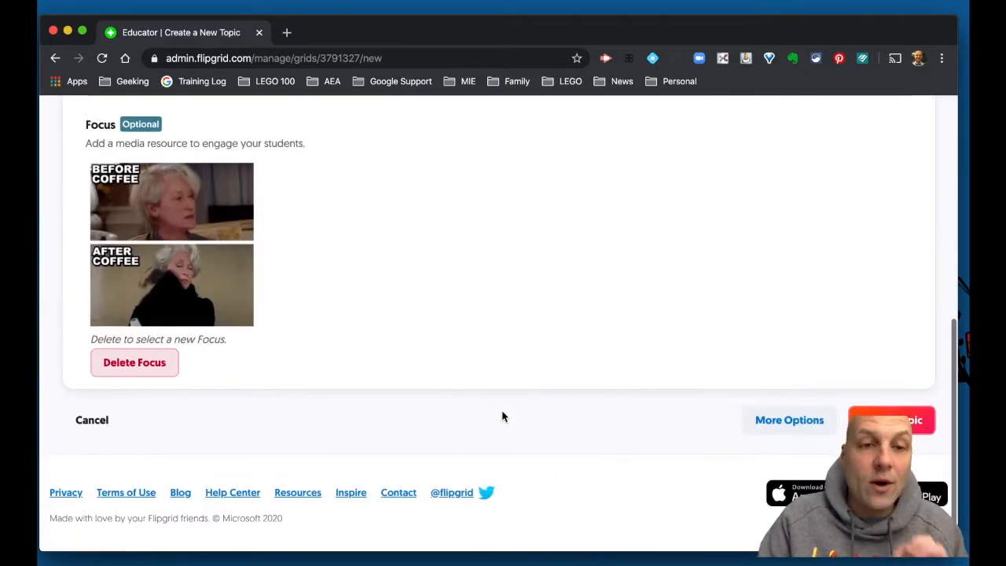
left_click(780, 422)
scroll(591, 371, "down", 2)
scroll(591, 371, "down", 3)
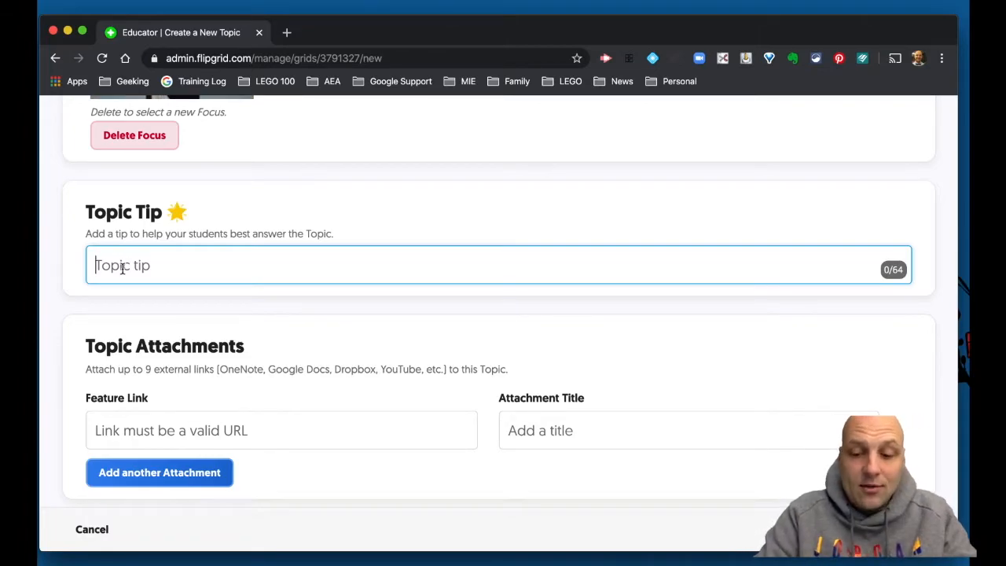
Step: Enter "Please work on facing the camera" as the topic tip
type("Please work on ")
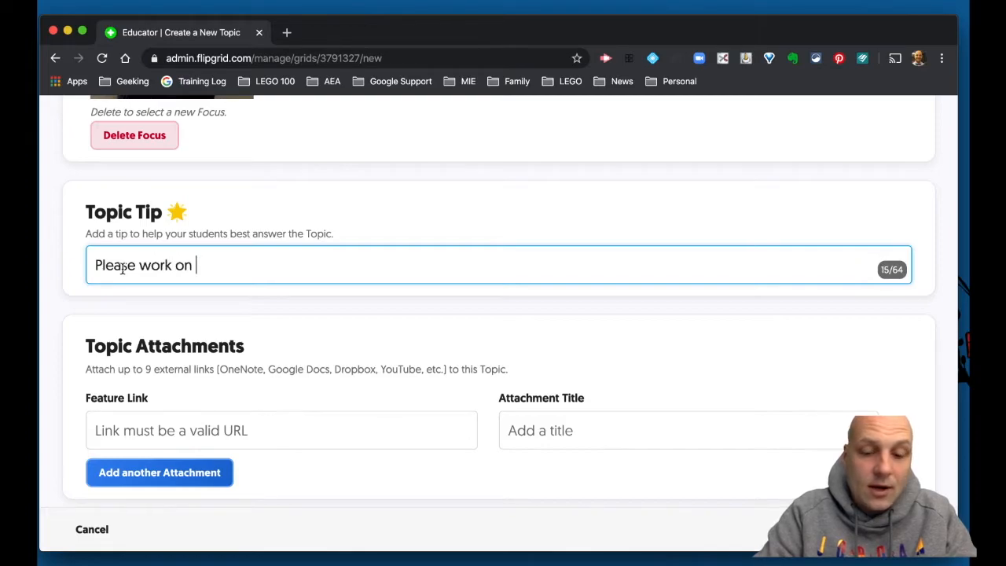
type("facing teh came")
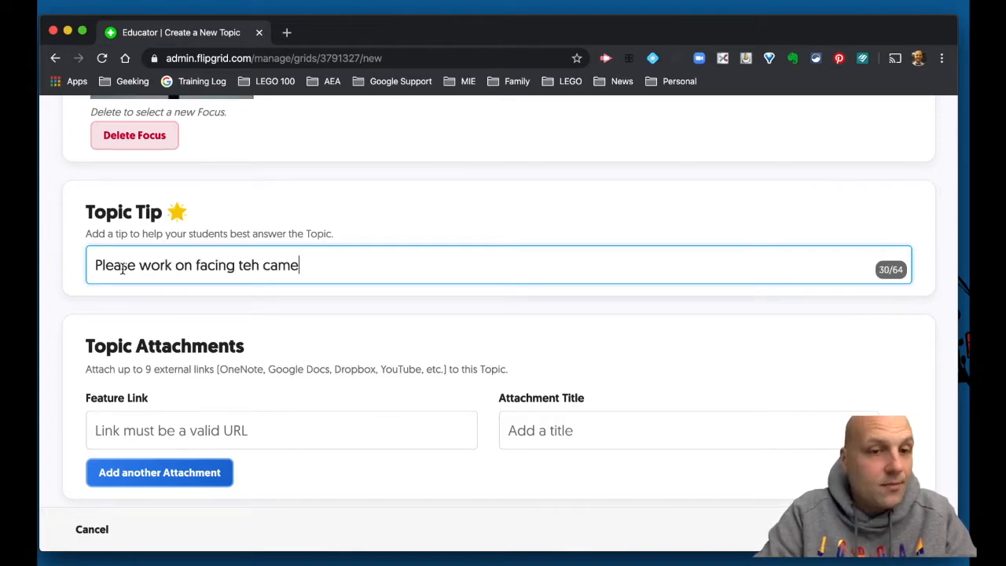
key("BackSpace")
key("BackSpace")
key("BackSpace")
key("BackSpace")
key("BackSpace")
key("BackSpace")
key("BackSpace")
type("he ")
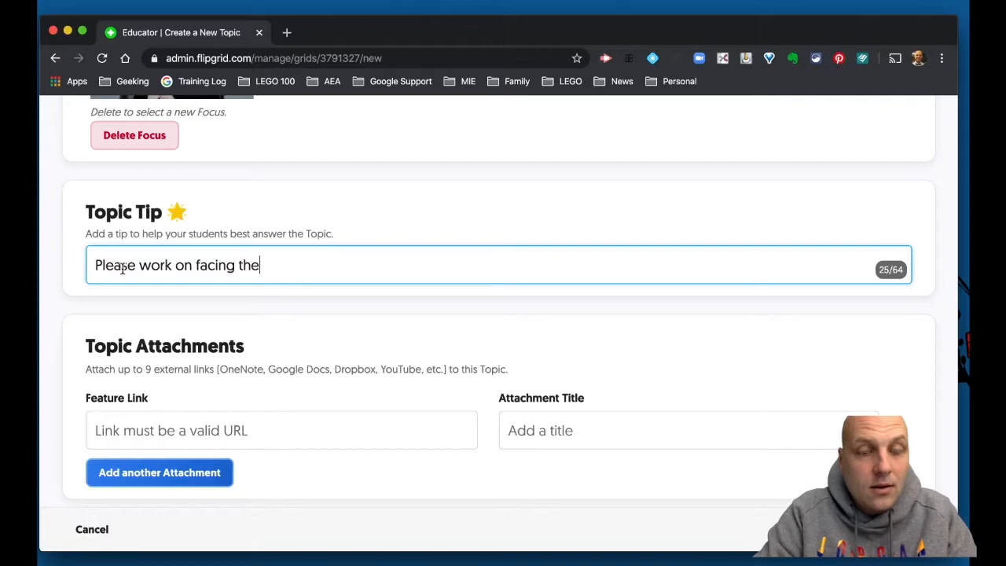
type("camera")
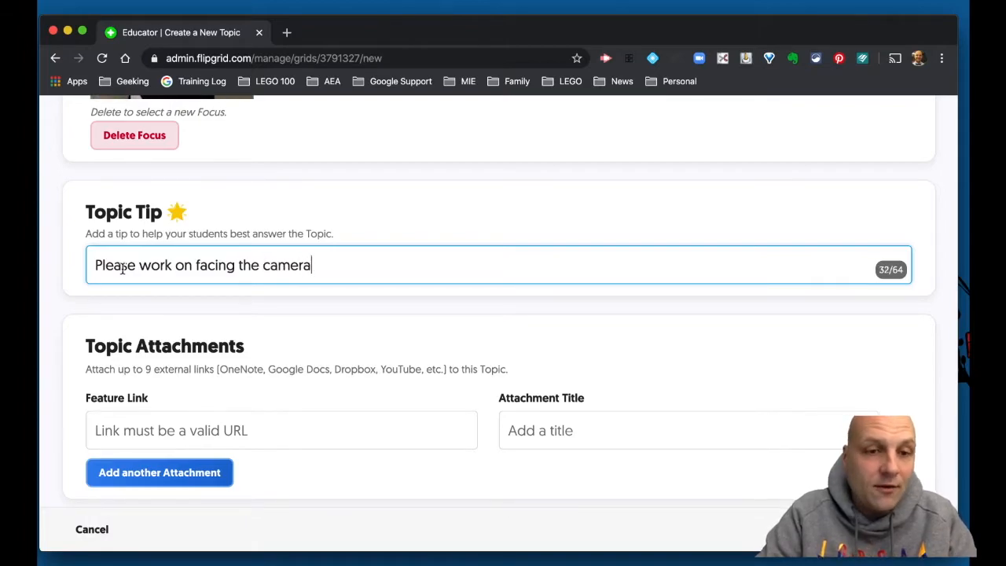
Step: Create the topic, and reopen it for editing at its Topic Attachments section
key("Return")
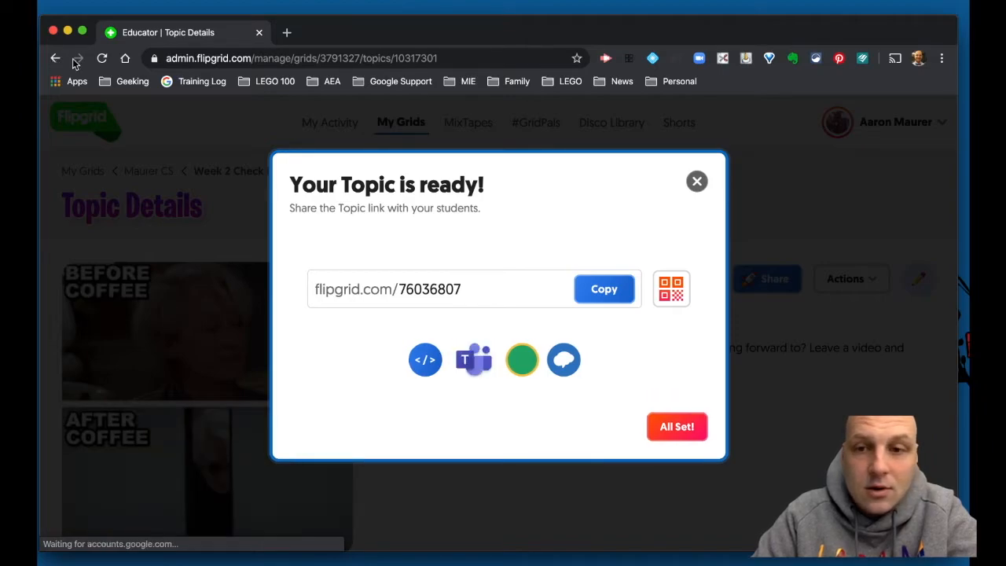
left_click(696, 182)
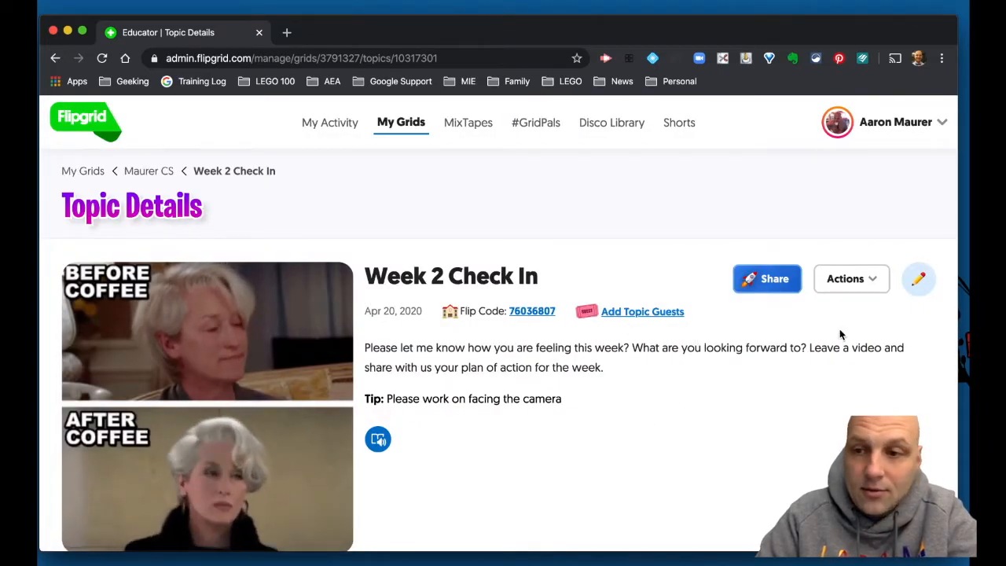
left_click(920, 280)
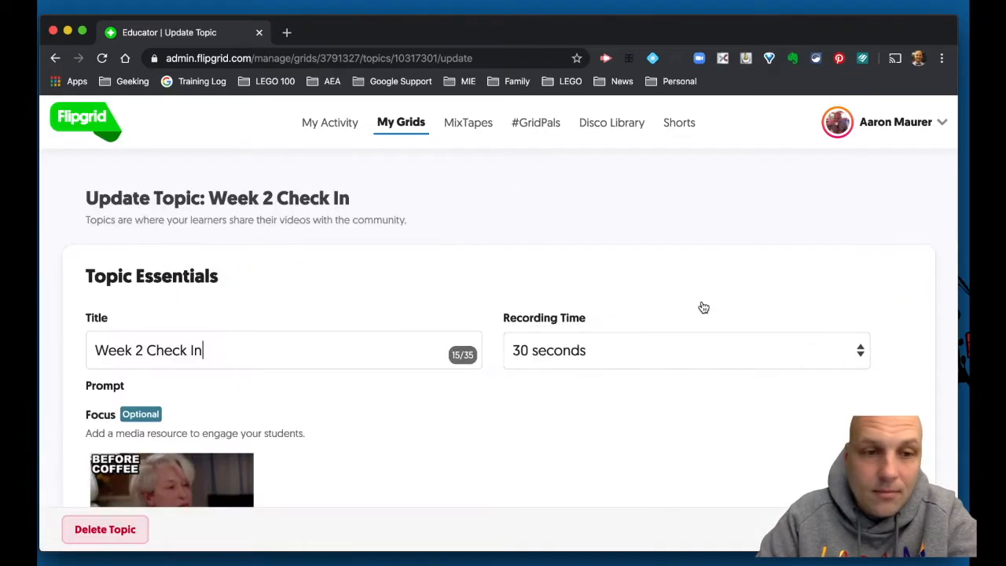
scroll(404, 383, "down", 10)
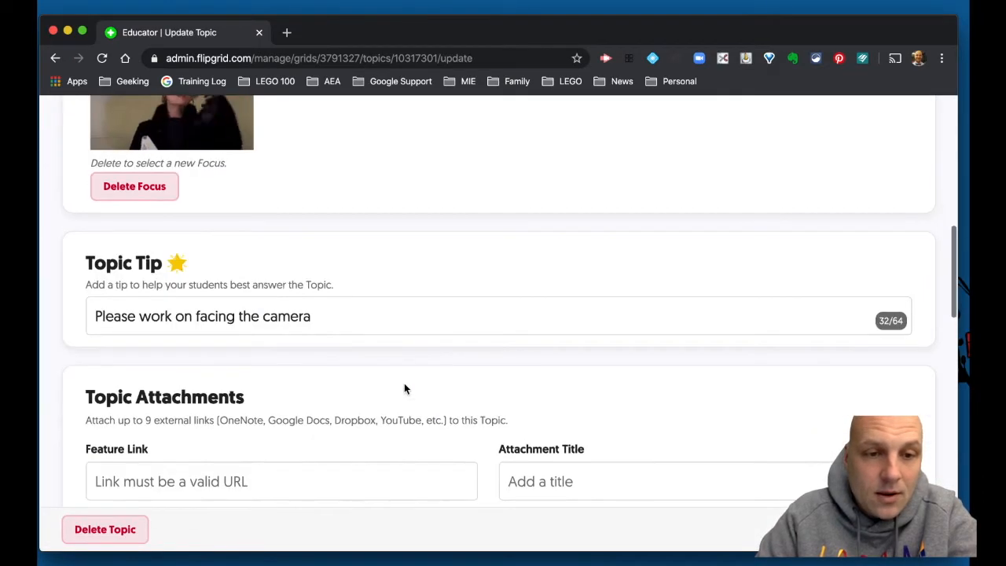
left_click(340, 285)
scroll(319, 381, "down", 3)
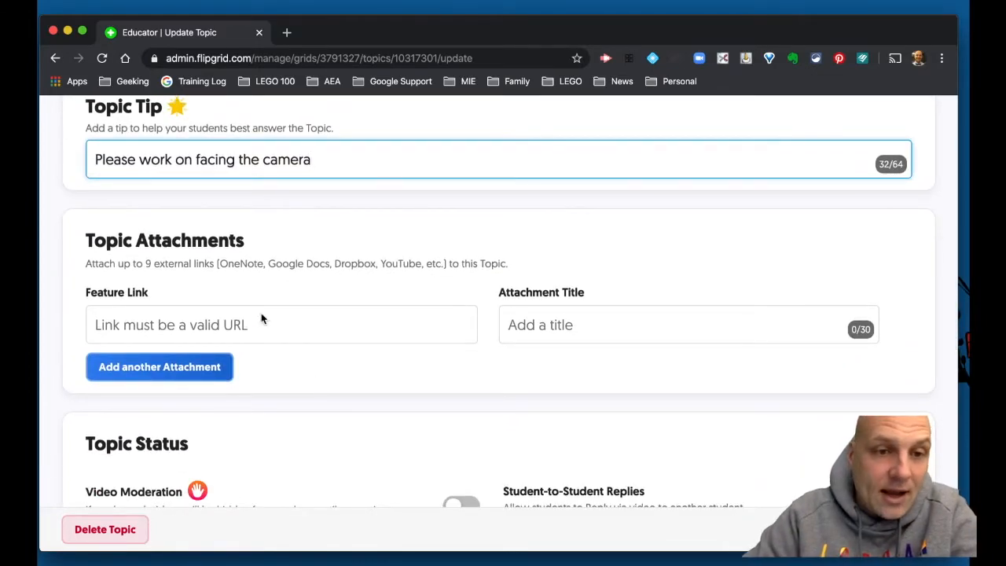
left_click_drag(144, 265, 213, 267)
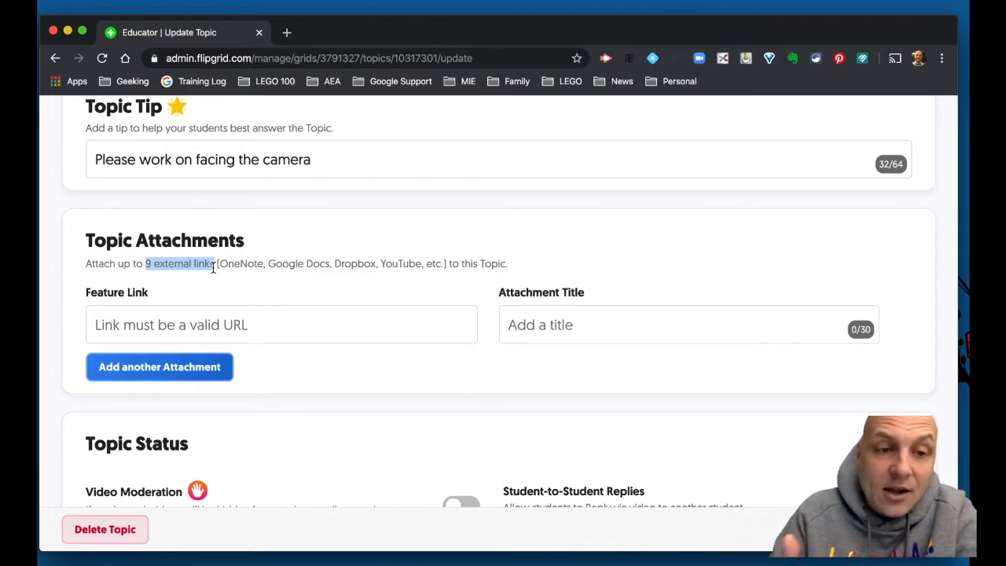
left_click(120, 321)
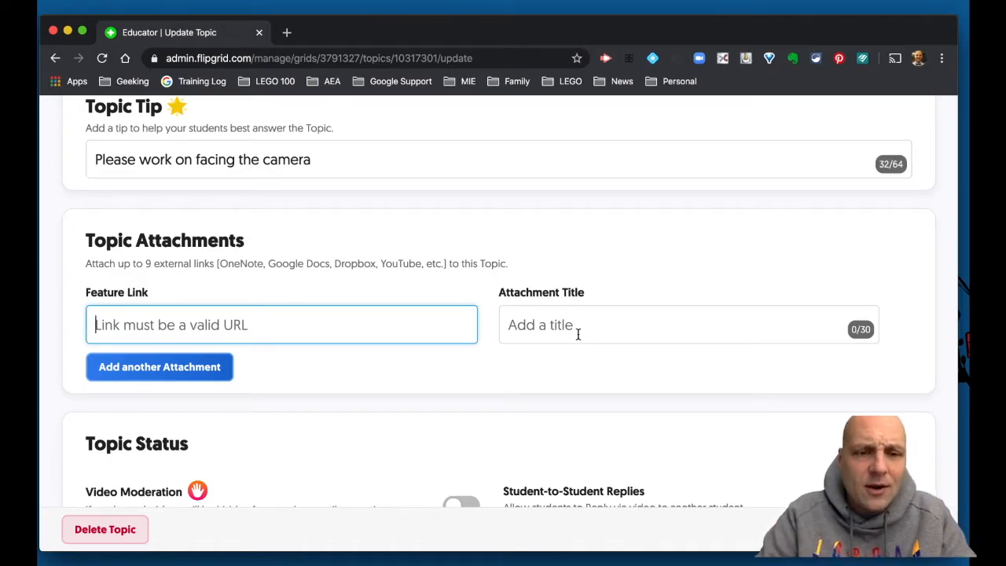
left_click(168, 368)
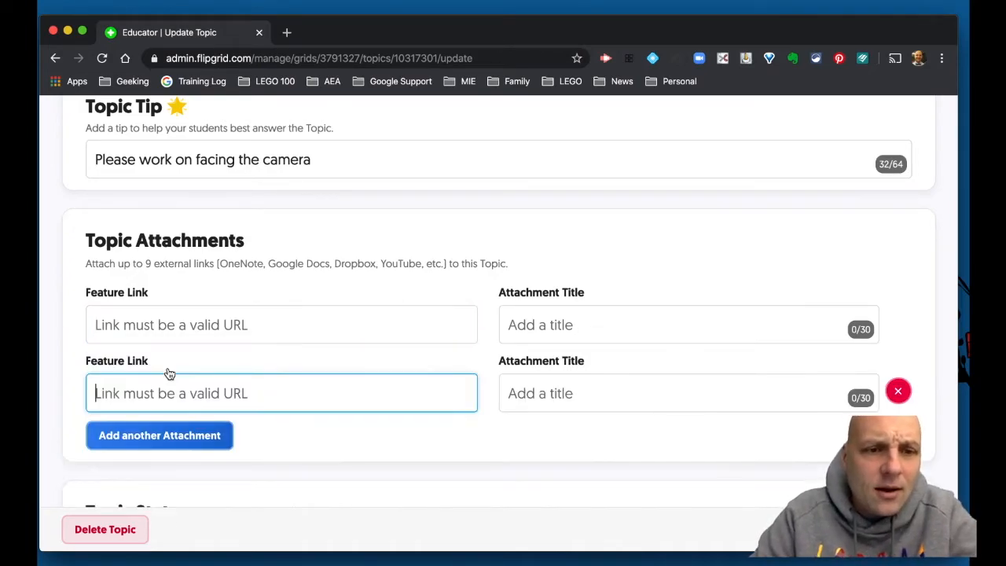
left_click(171, 317)
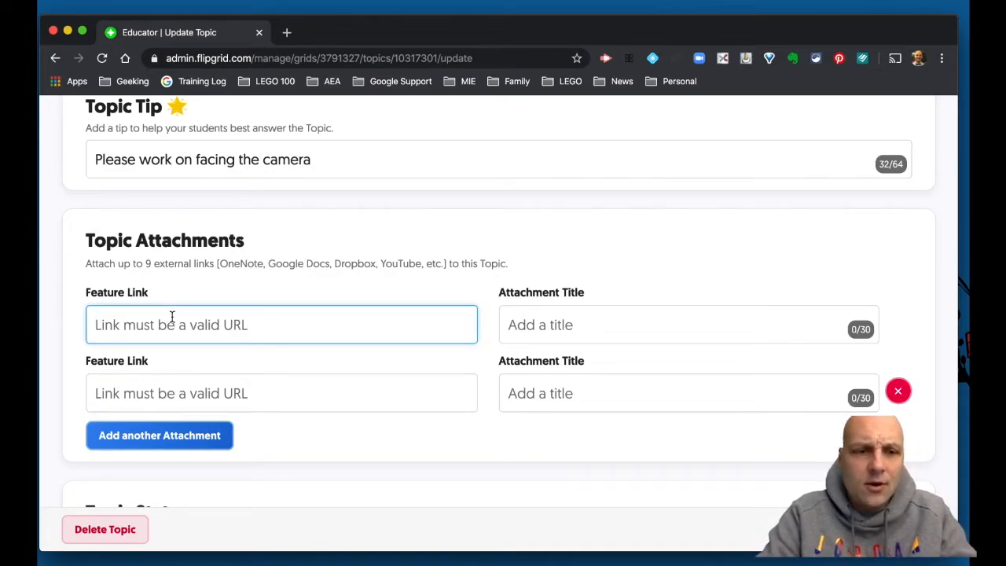
type("www.coffee")
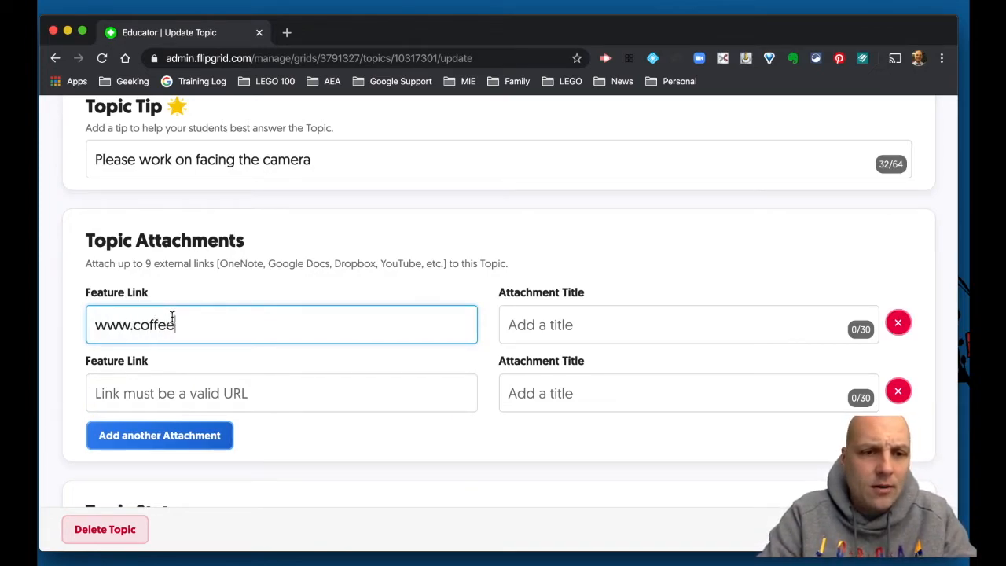
type("forthebrain")
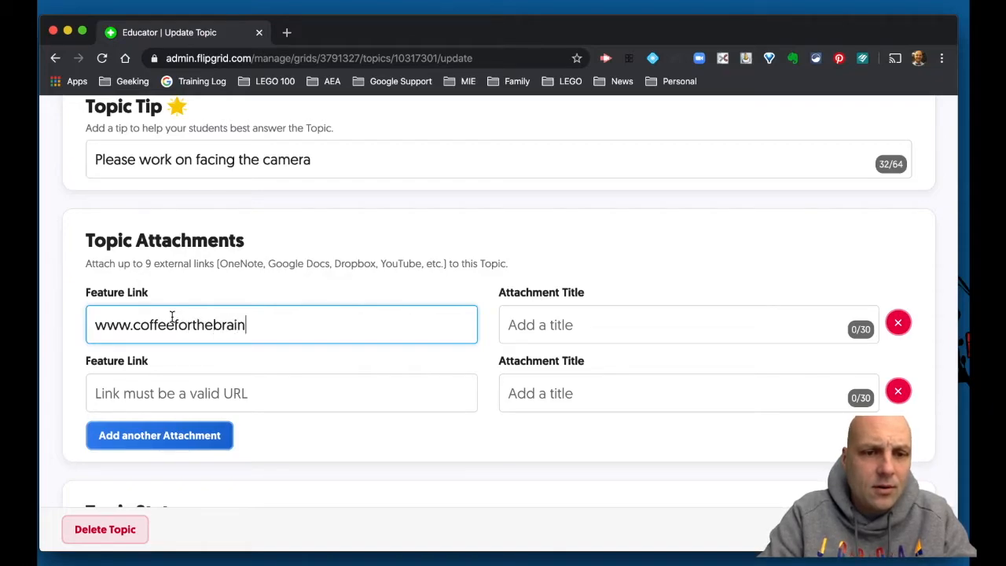
type(".com")
Step: Title the first attachment "Daily details" and remove the empty second attachment row
left_click(537, 330)
type("Daily ")
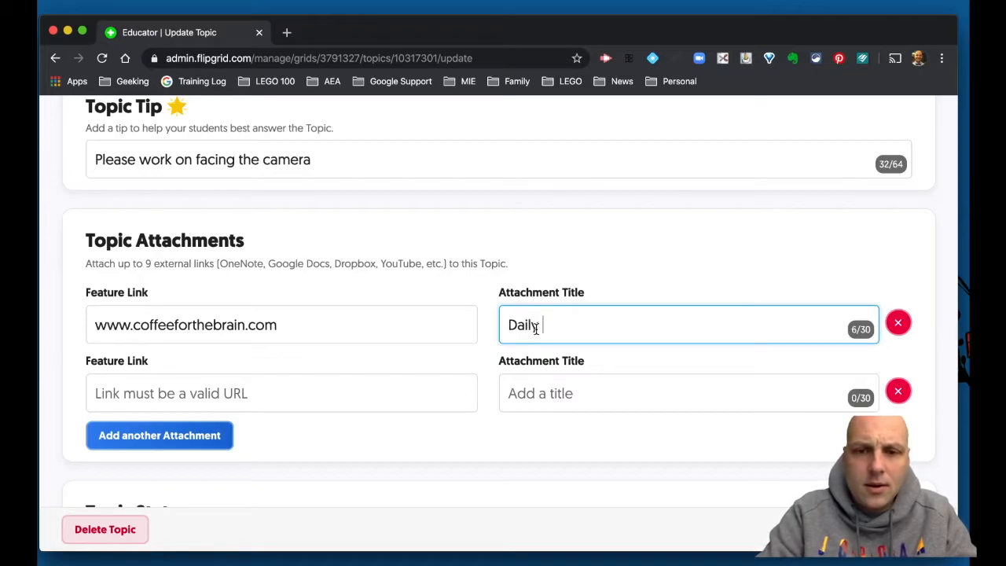
type("details")
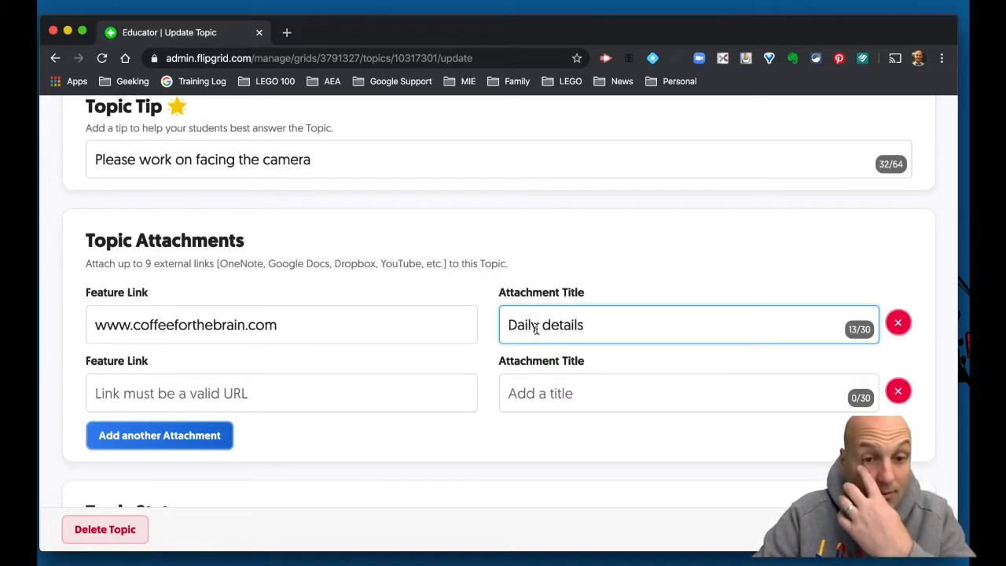
left_click(383, 417)
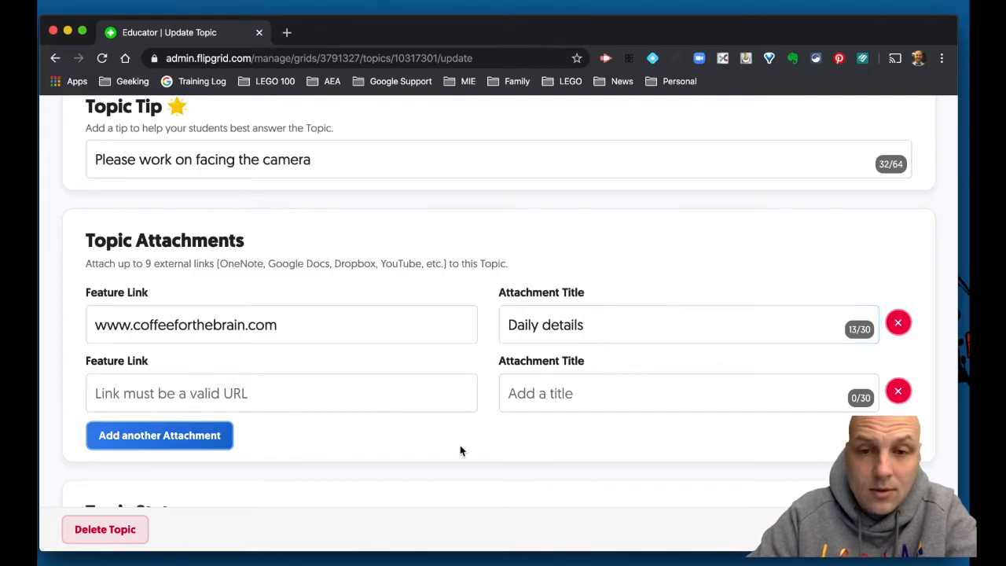
left_click(898, 391)
Step: Turn the topic's video moderation on and back off
scroll(420, 370, "down", 1)
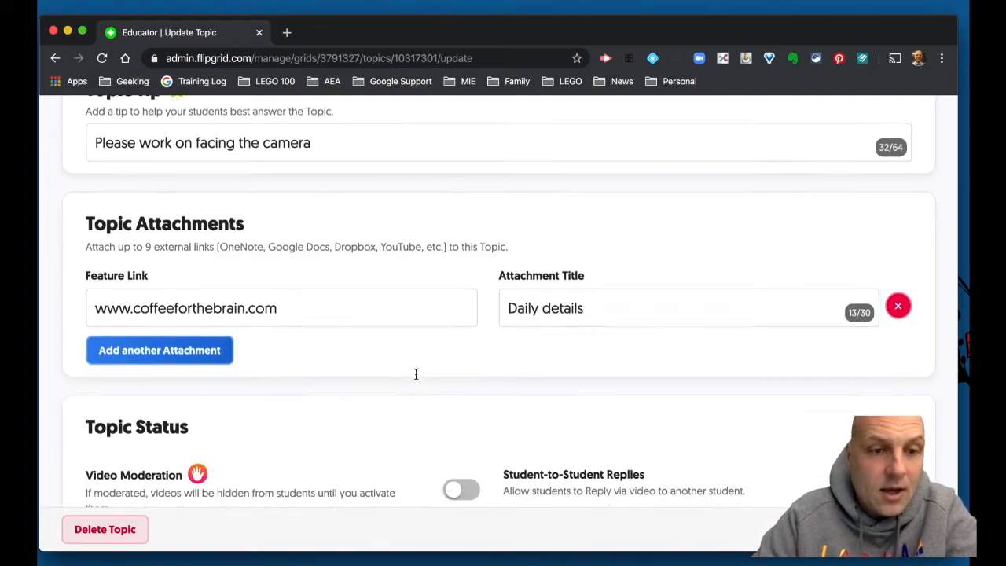
scroll(415, 374, "down", 5)
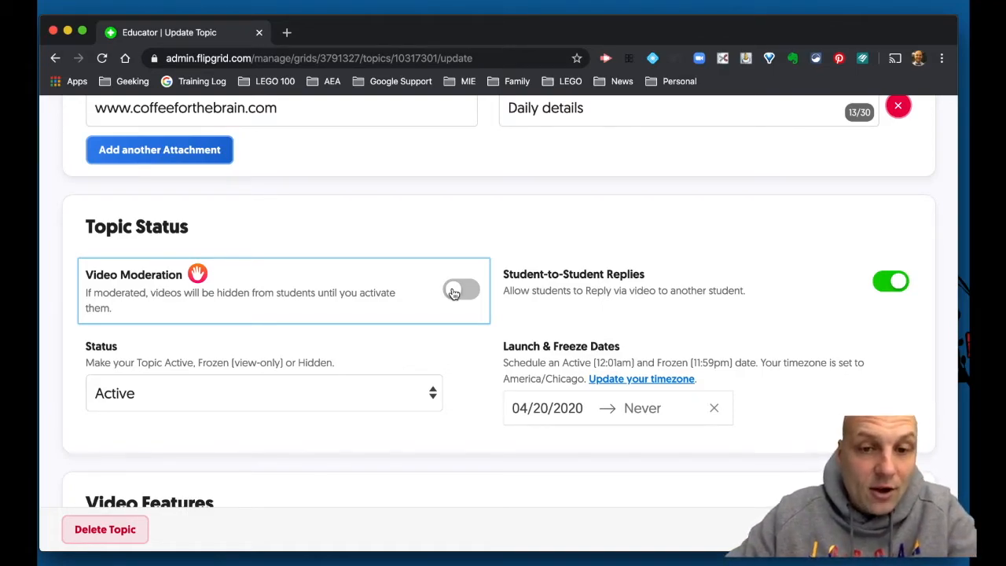
left_click(454, 292)
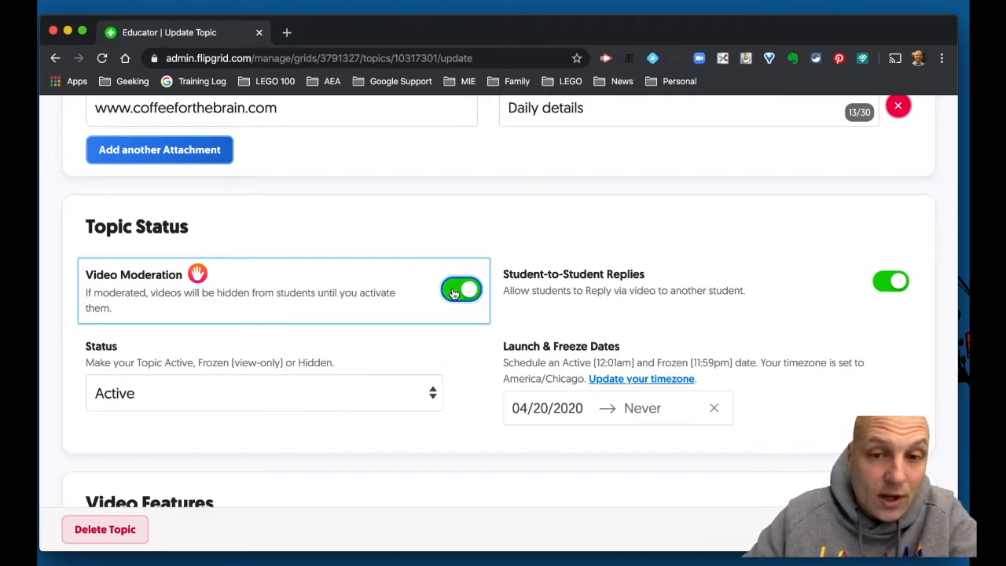
left_click(456, 291)
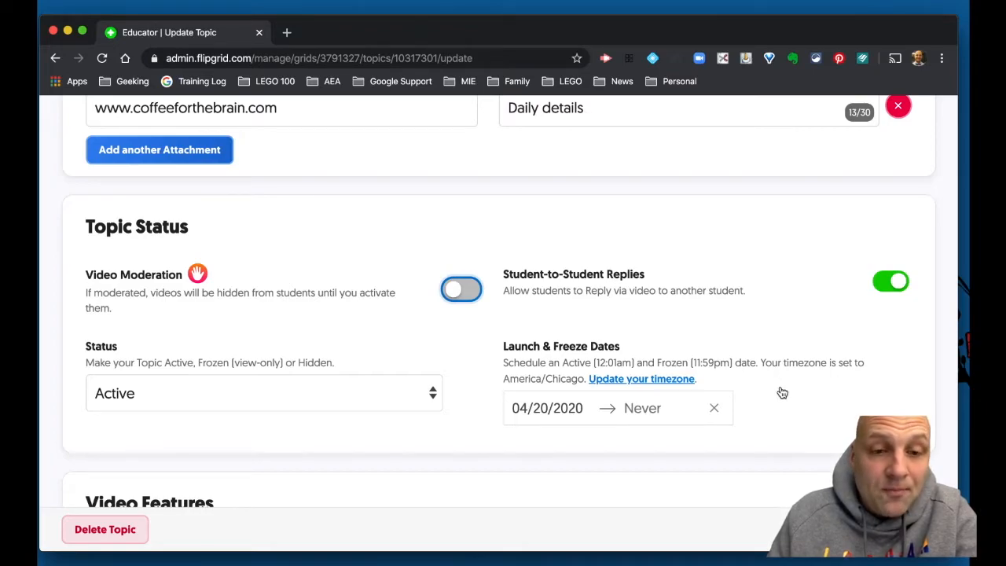
Step: Examine the Status options Active, Frozen and Hidden in the topic's status settings, keeping Active
scroll(779, 393, "down", 2)
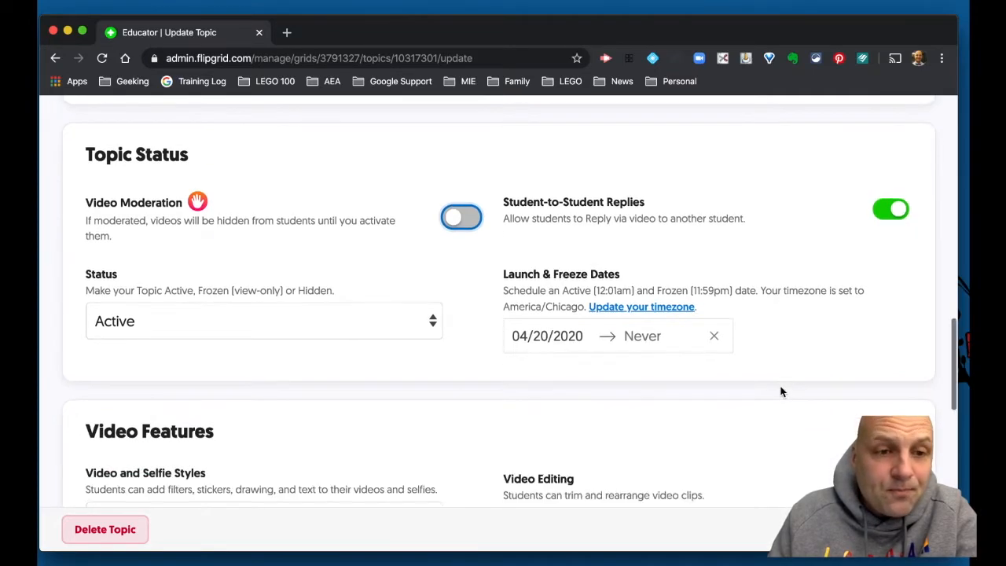
left_click(207, 329)
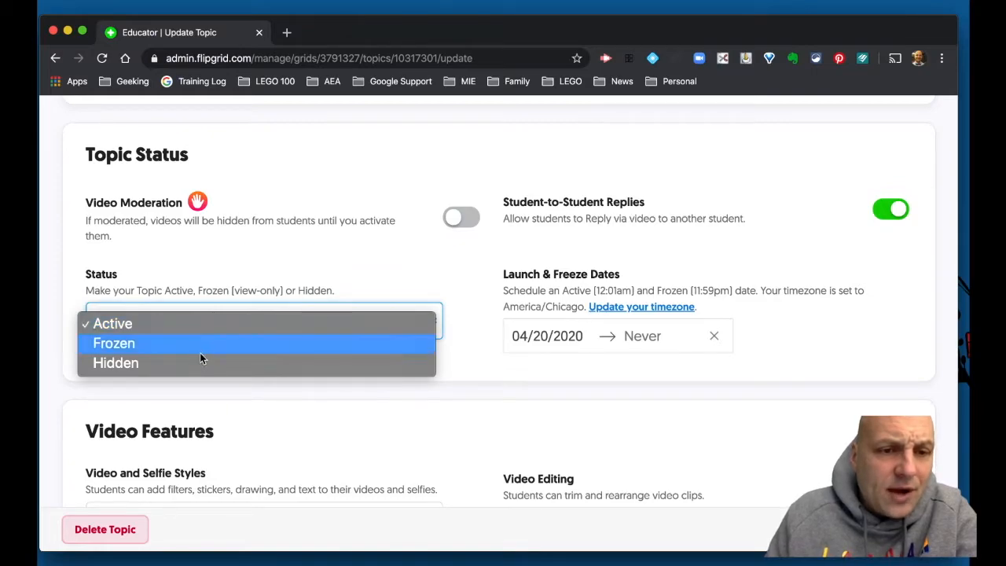
left_click(227, 423)
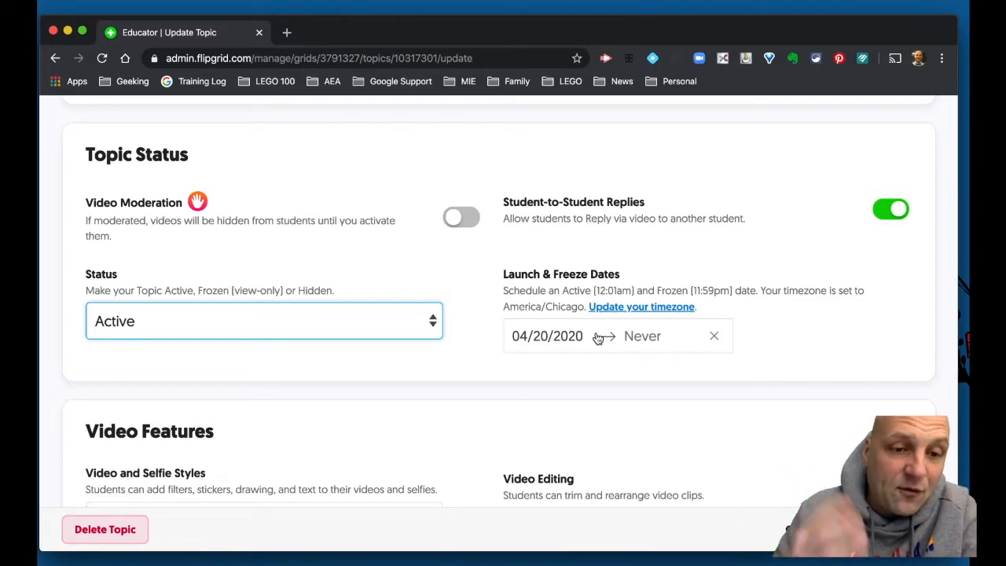
Step: Examine the Video Features settings and the available Video and Selfie Styles options, keeping Selfies and Videos
scroll(595, 381, "down", 5)
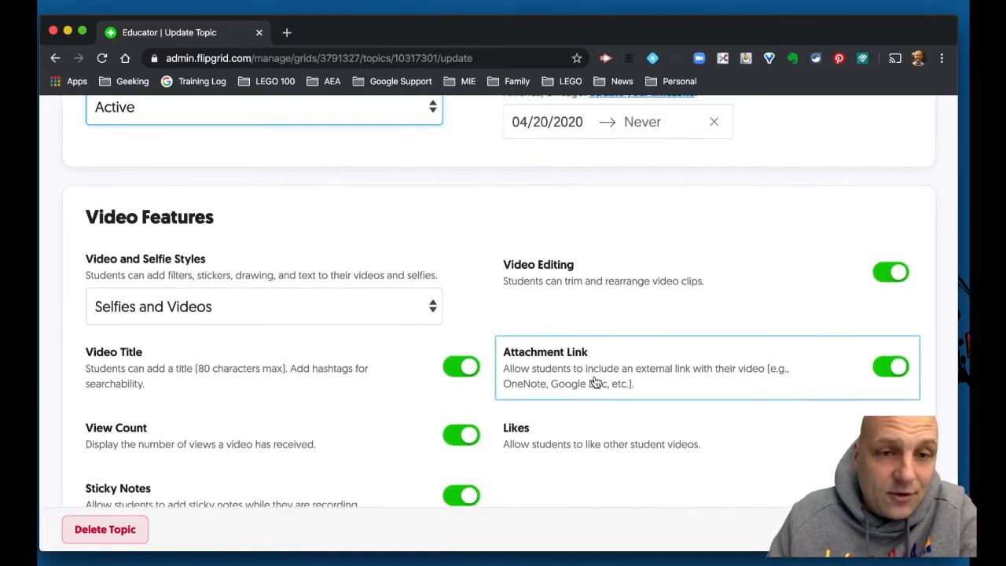
scroll(595, 381, "down", 1)
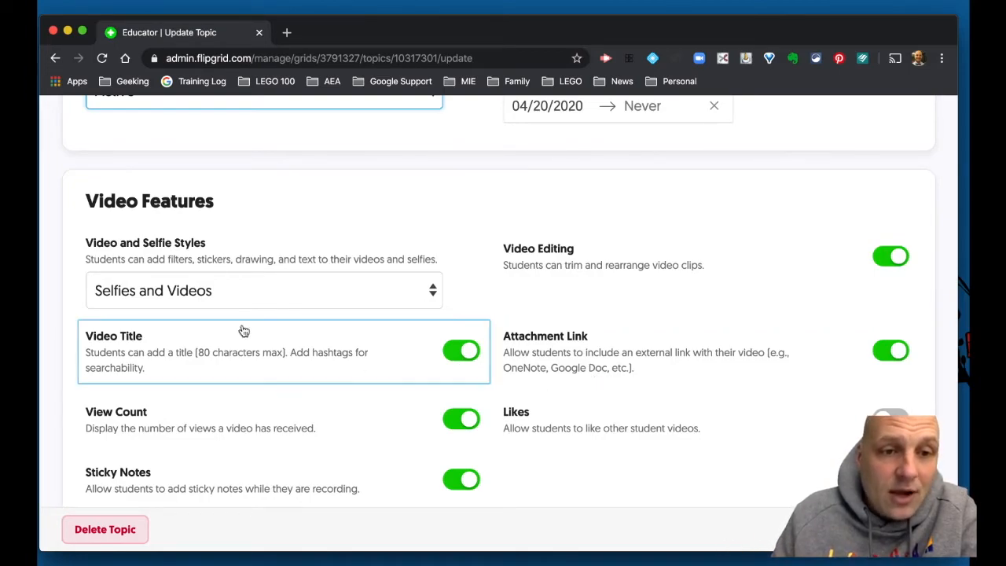
left_click_drag(85, 260, 439, 270)
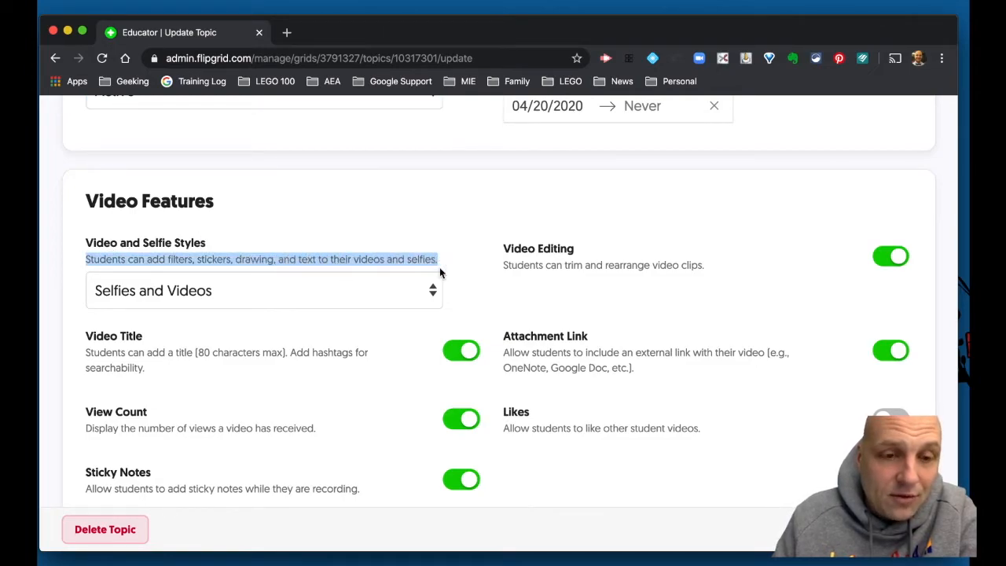
left_click(327, 292)
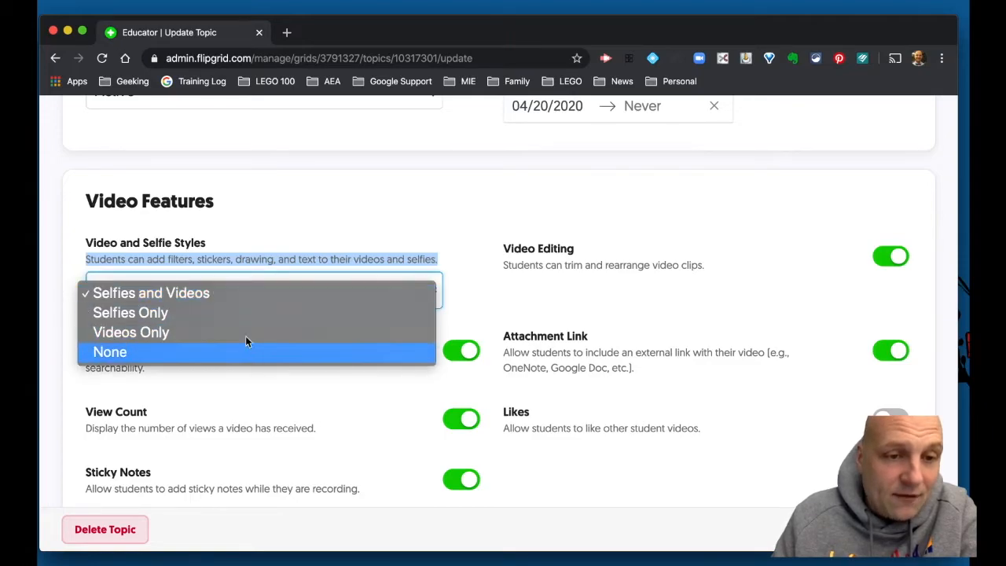
left_click(348, 208)
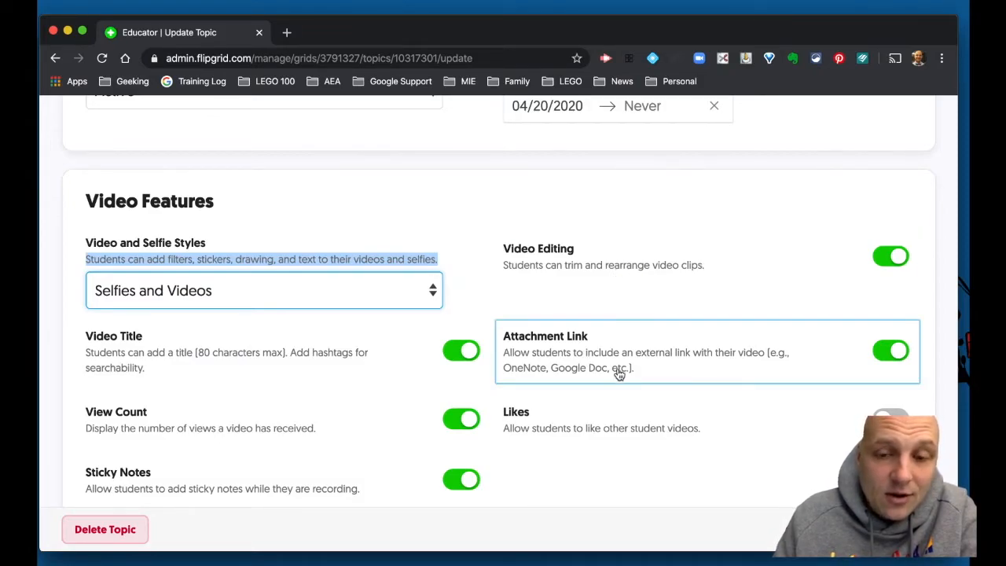
Step: Review the remaining video feature toggles through Sticky Notes, and the Basic and Custom Feedback options
scroll(552, 434, "down", 1)
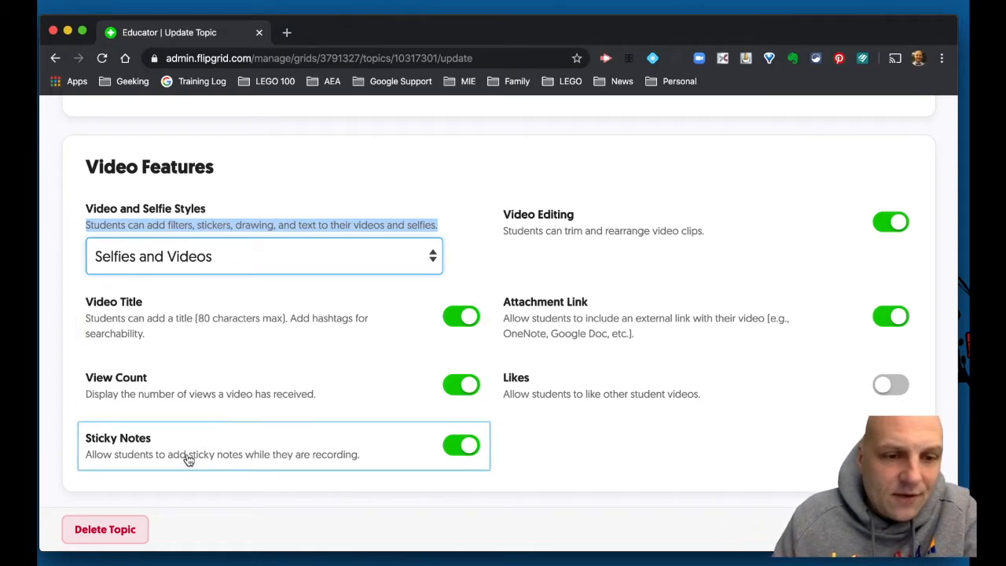
scroll(188, 460, "down", 1)
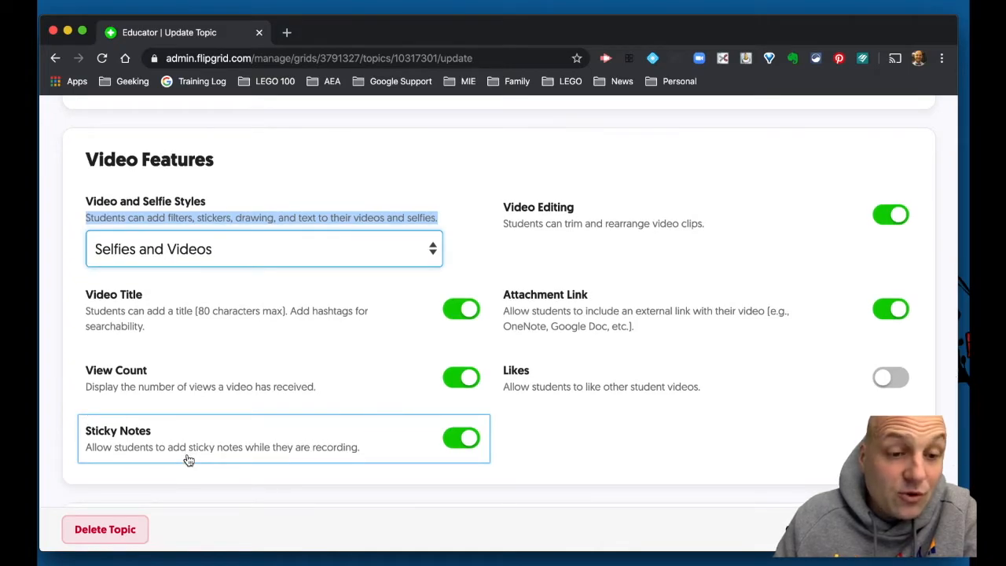
scroll(188, 459, "down", 2)
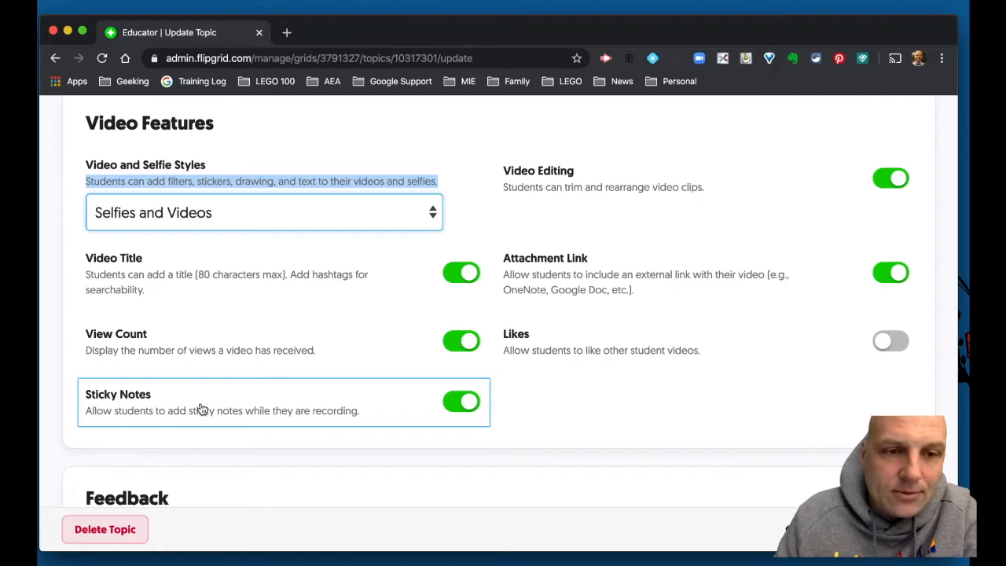
scroll(244, 389, "down", 5)
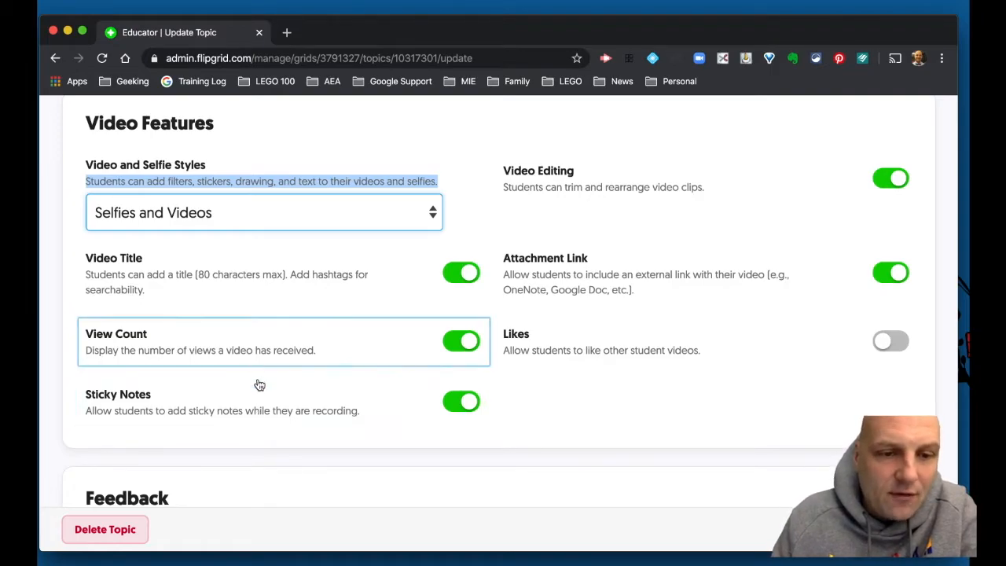
scroll(263, 395, "down", 1)
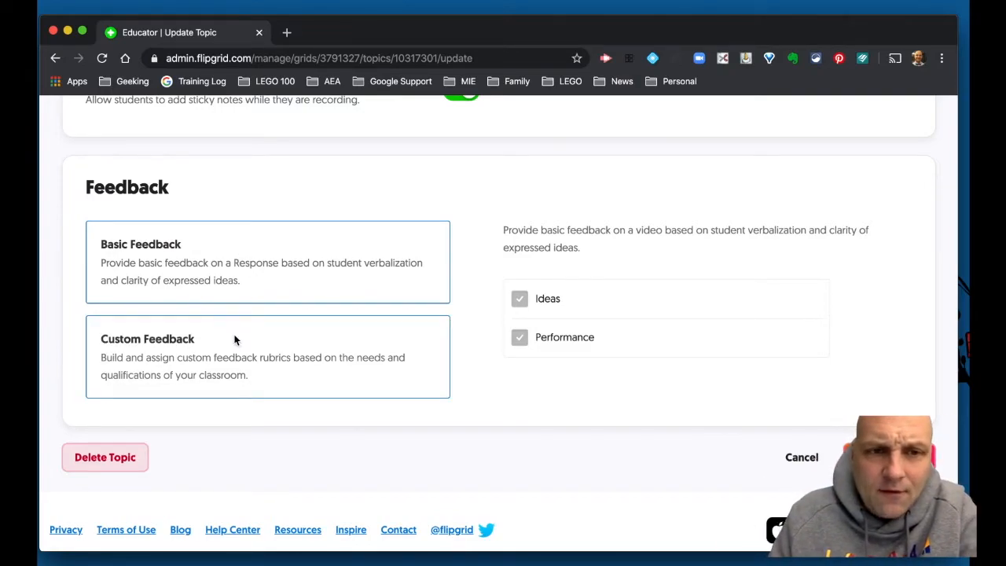
Step: Look back over the topic's settings, attachment, tip, focus and prompt, and save the updated topic
scroll(234, 339, "up", 7)
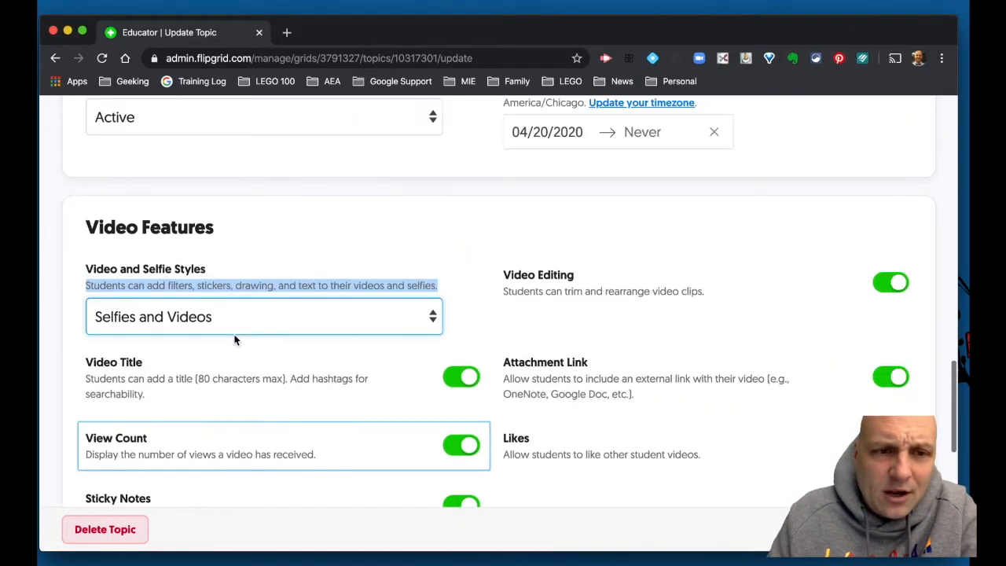
scroll(235, 338, "up", 4)
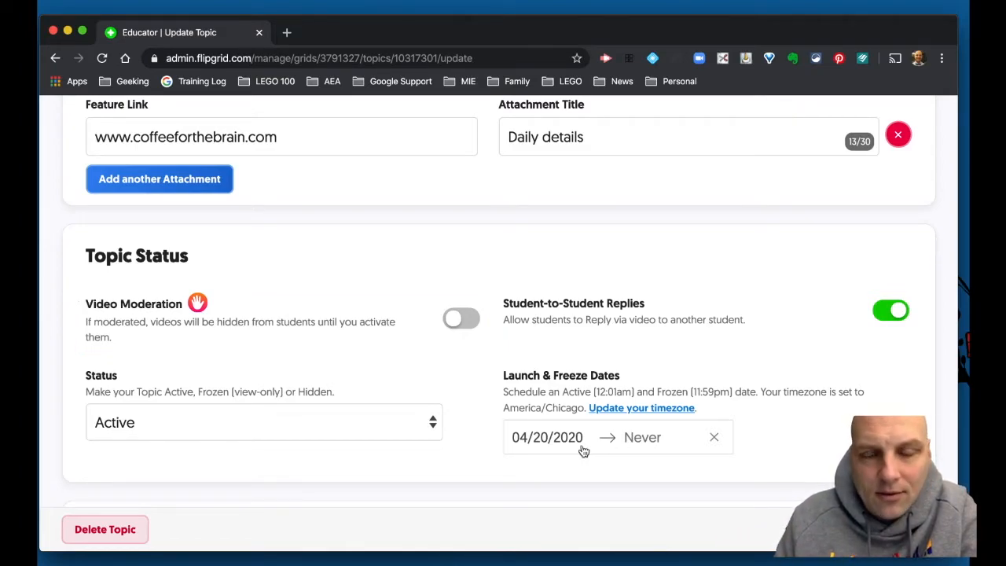
scroll(583, 451, "up", 2)
scroll(583, 451, "up", 3)
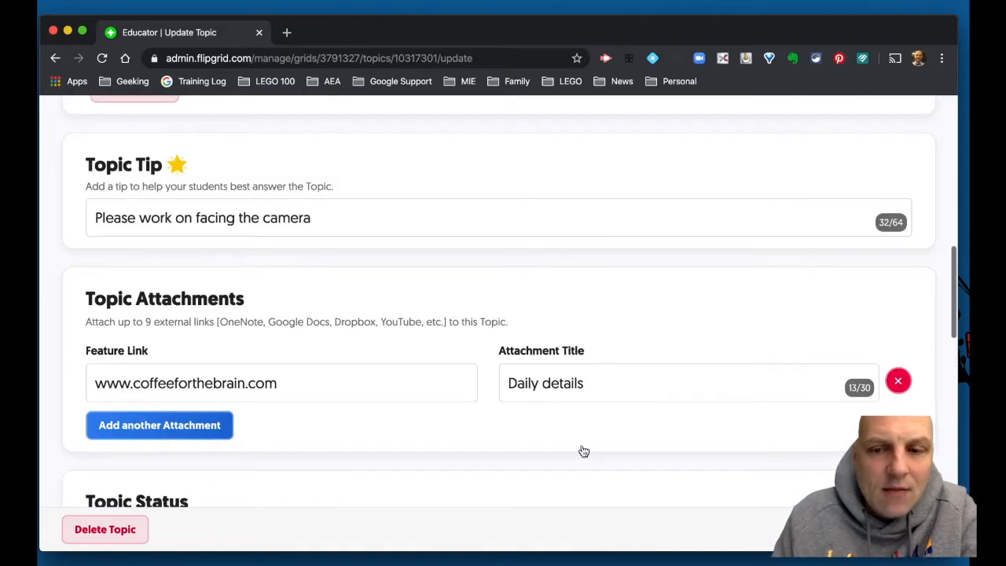
scroll(583, 449, "up", 3)
scroll(582, 450, "up", 6)
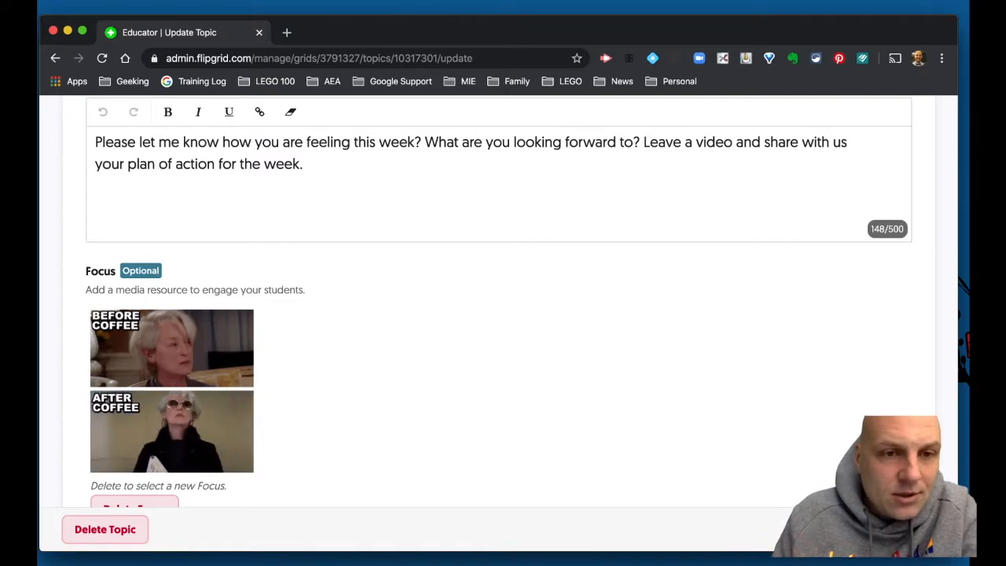
left_click(886, 529)
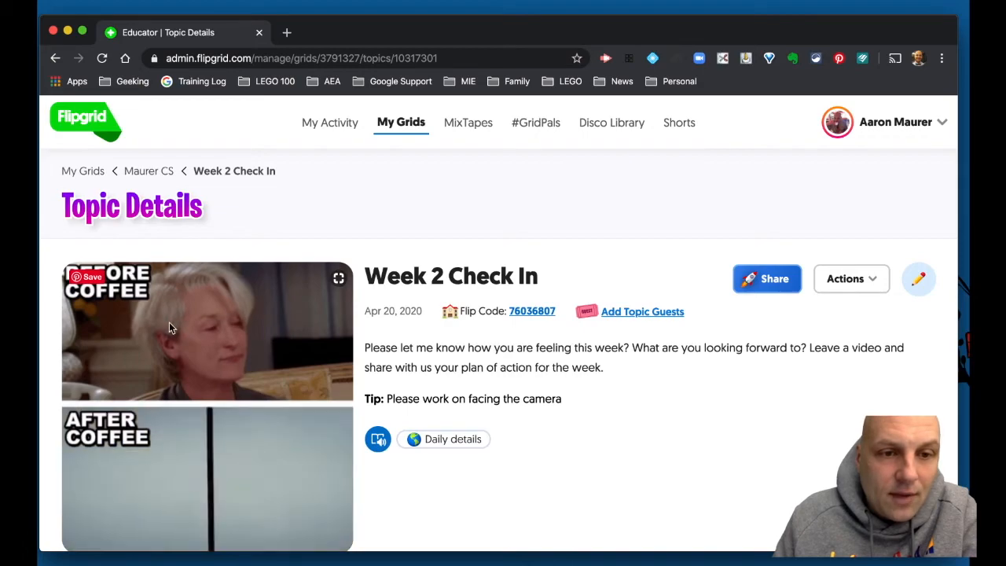
Step: Review the Week 2 Check In topic's details page, from its prompt, tip and attachment to its responses section
scroll(169, 322, "down", 2)
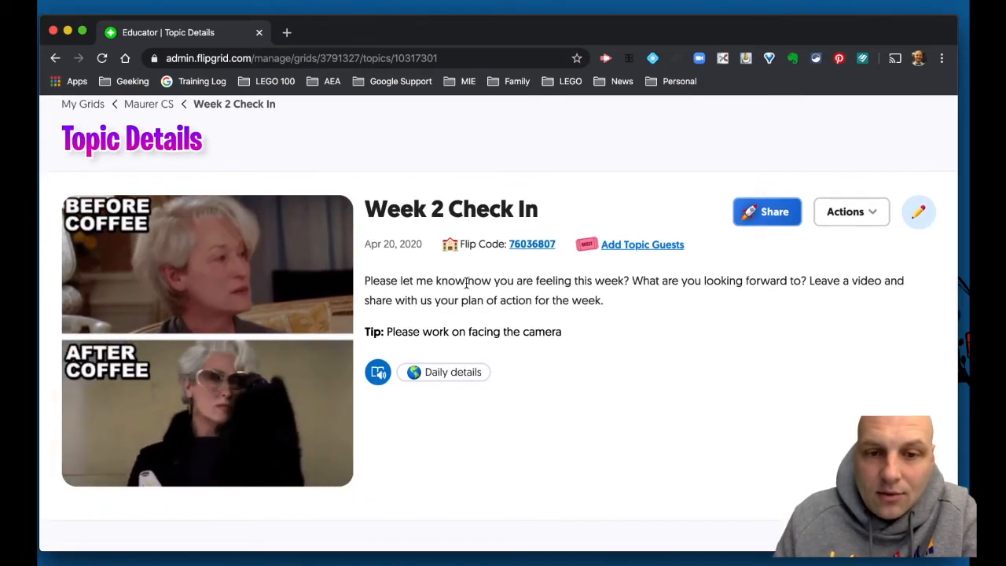
scroll(541, 434, "down", 1)
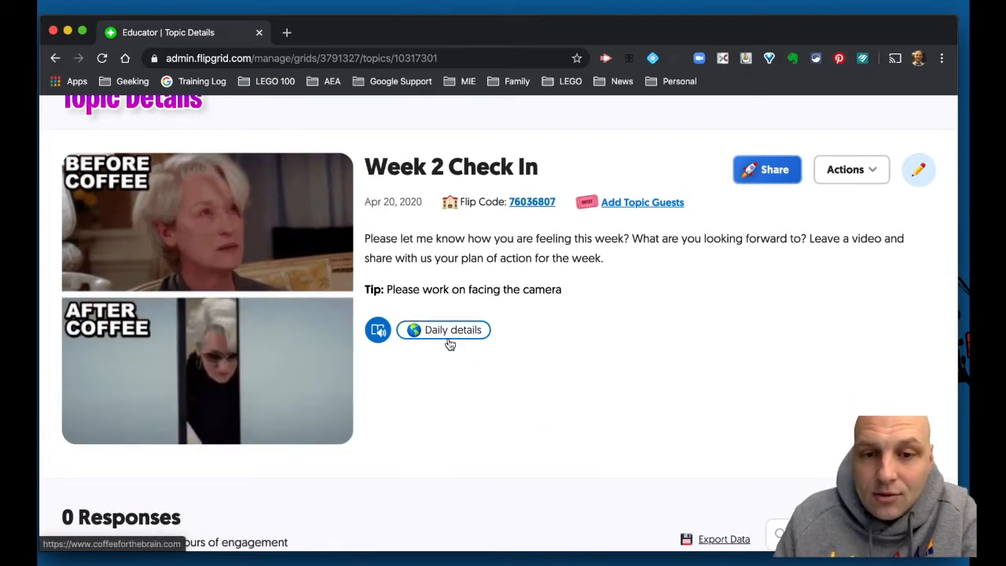
scroll(446, 384, "down", 5)
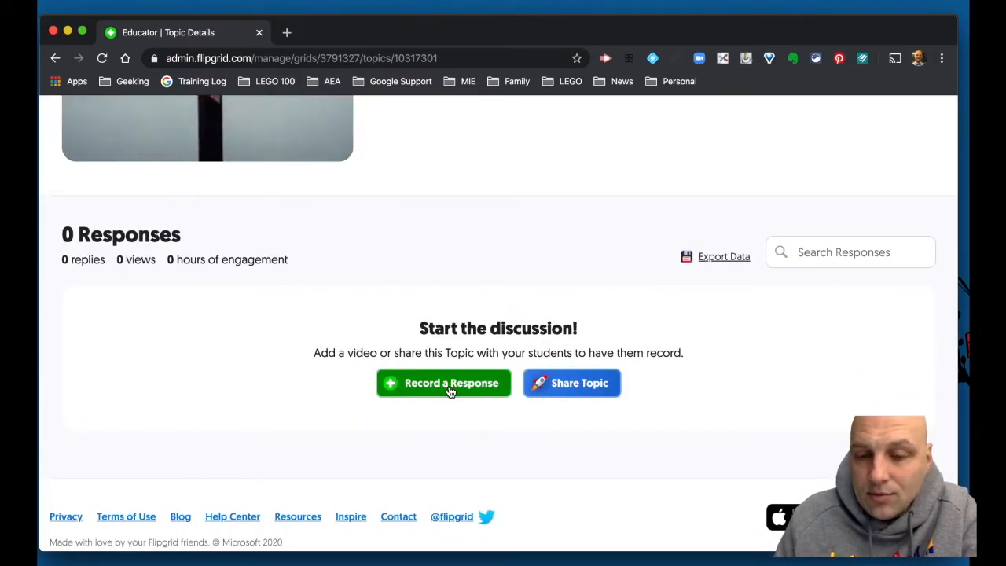
scroll(450, 391, "up", 5)
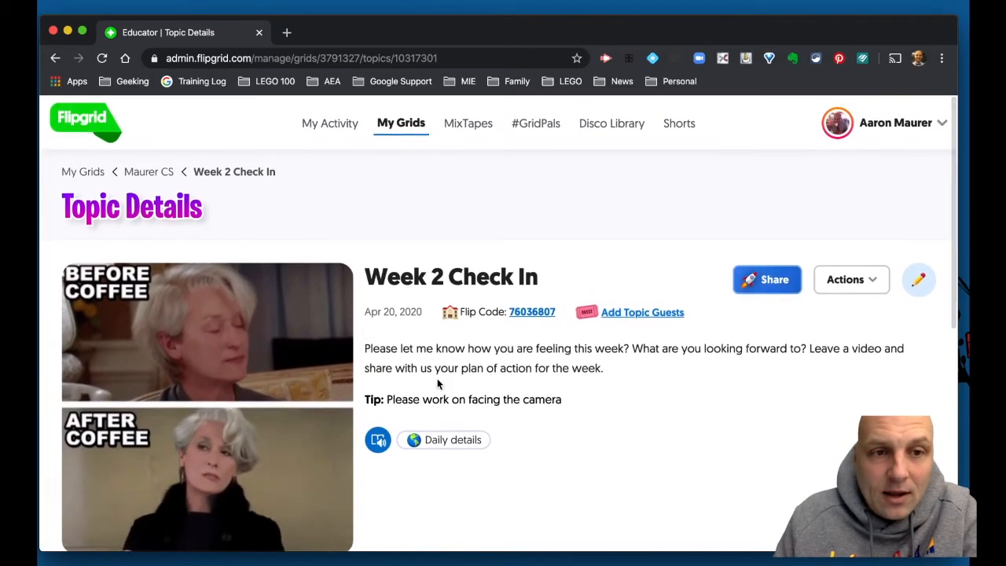
Step: Return to the parent grid's details and copy the Week 2 Check In topic's share link
left_click(151, 178)
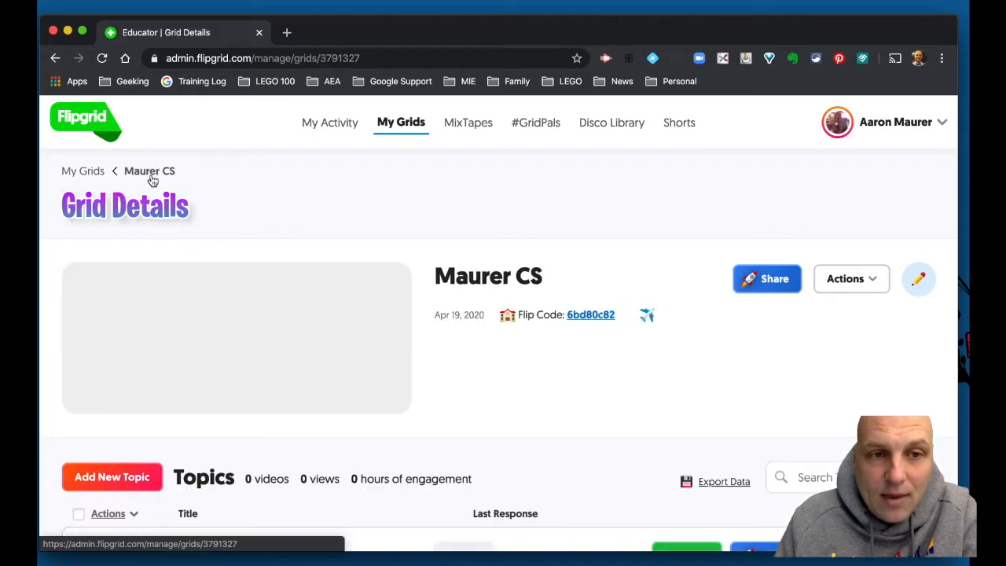
scroll(501, 356, "down", 5)
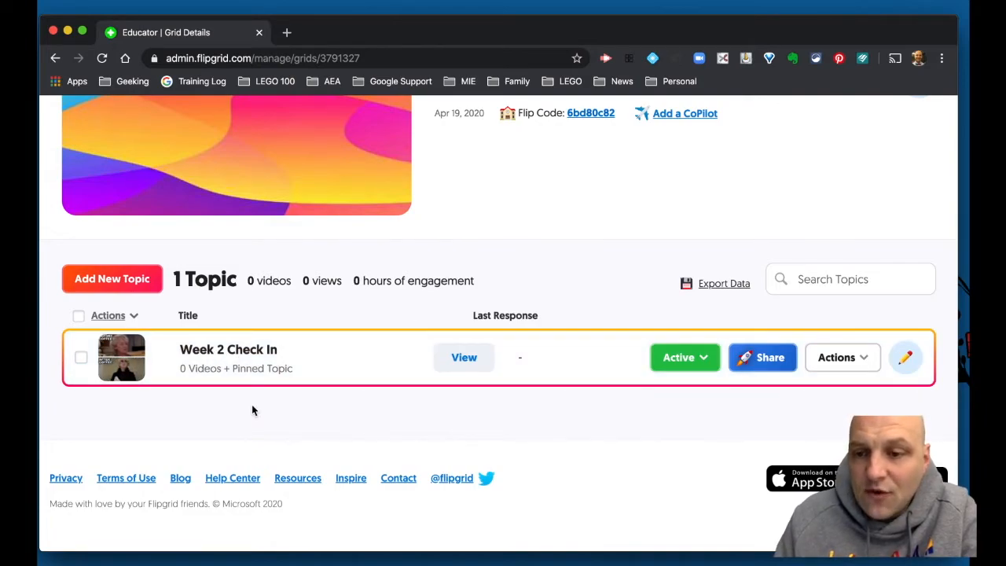
left_click(764, 367)
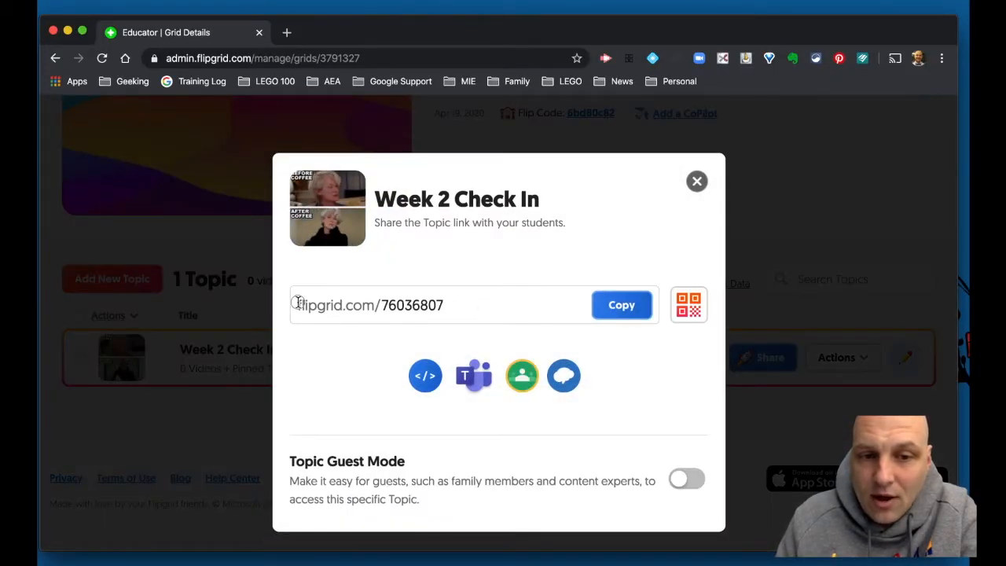
left_click_drag(297, 304, 381, 305)
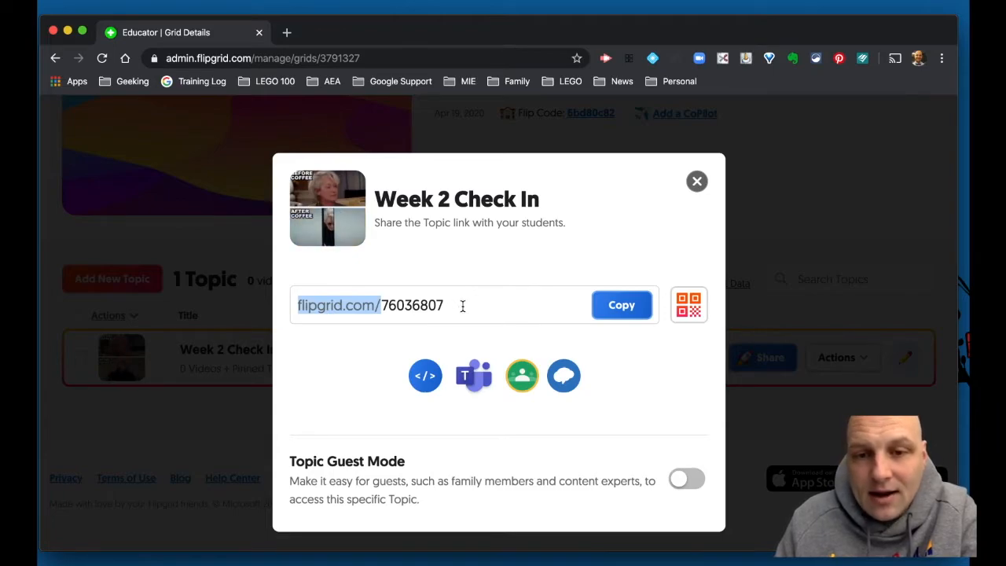
left_click(621, 306)
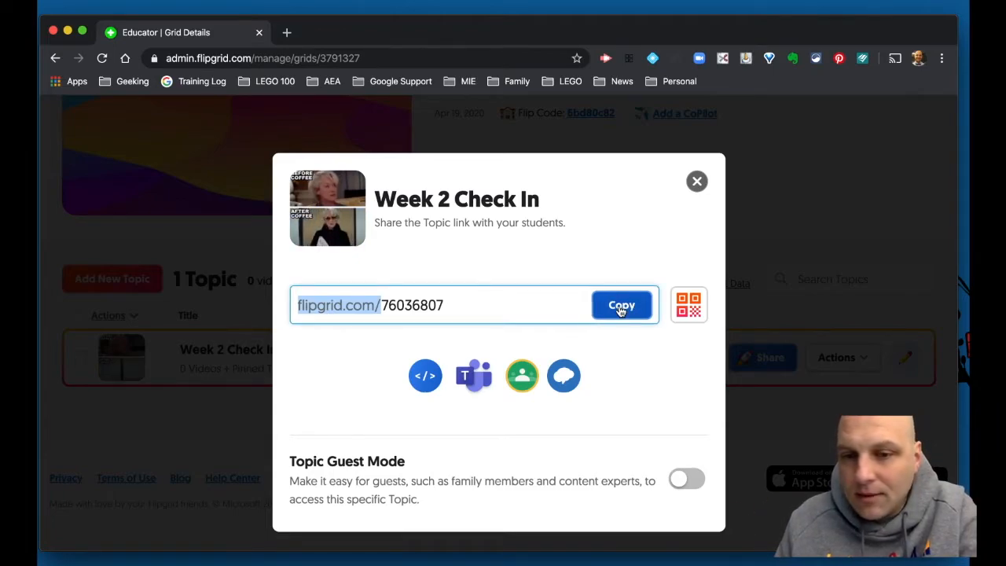
Step: Preview sharing the topic to Google Classroom, close that window, and examine the Topic Guest Mode option
left_click(521, 376)
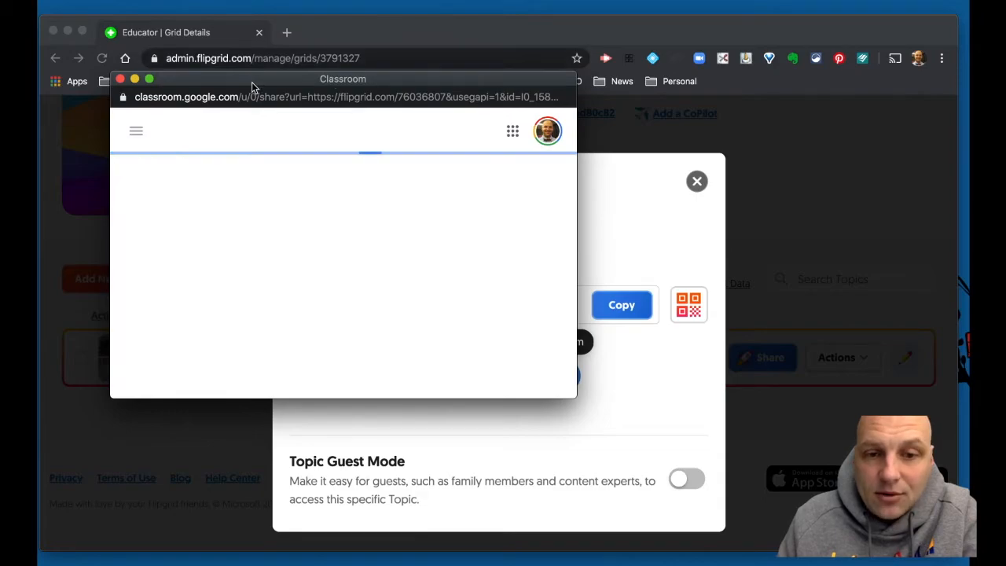
left_click_drag(251, 82, 563, 76)
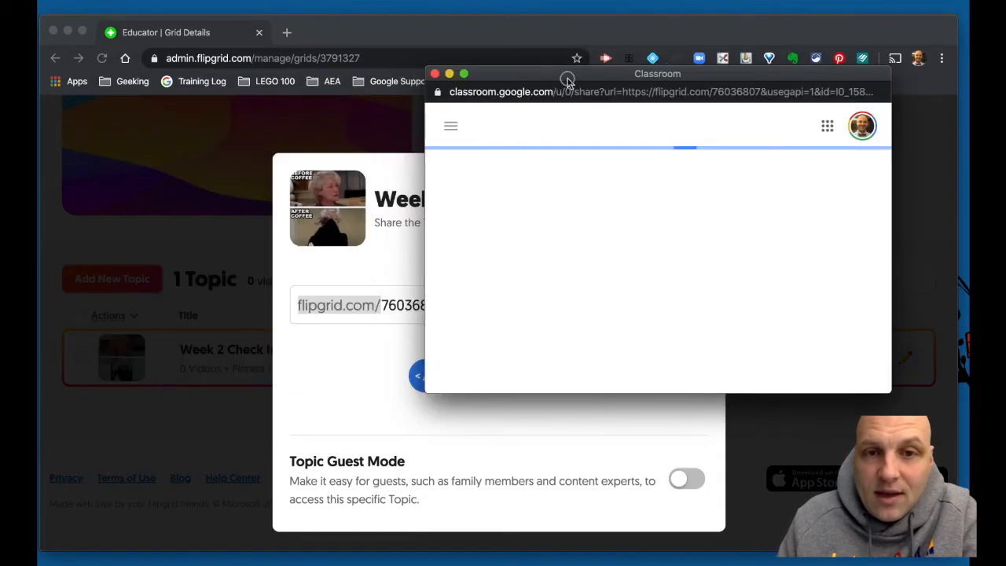
left_click(432, 73)
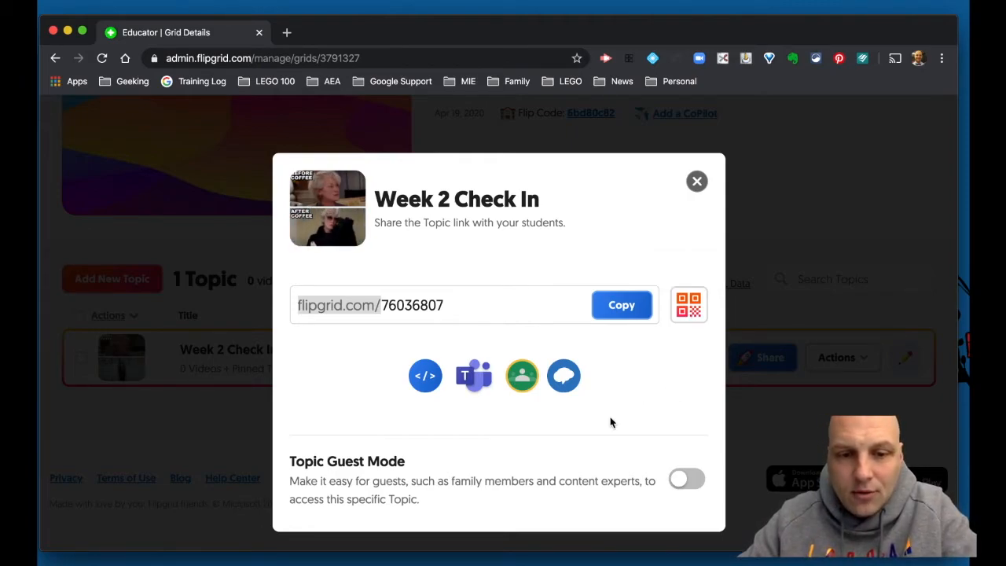
scroll(610, 422, "down", 1)
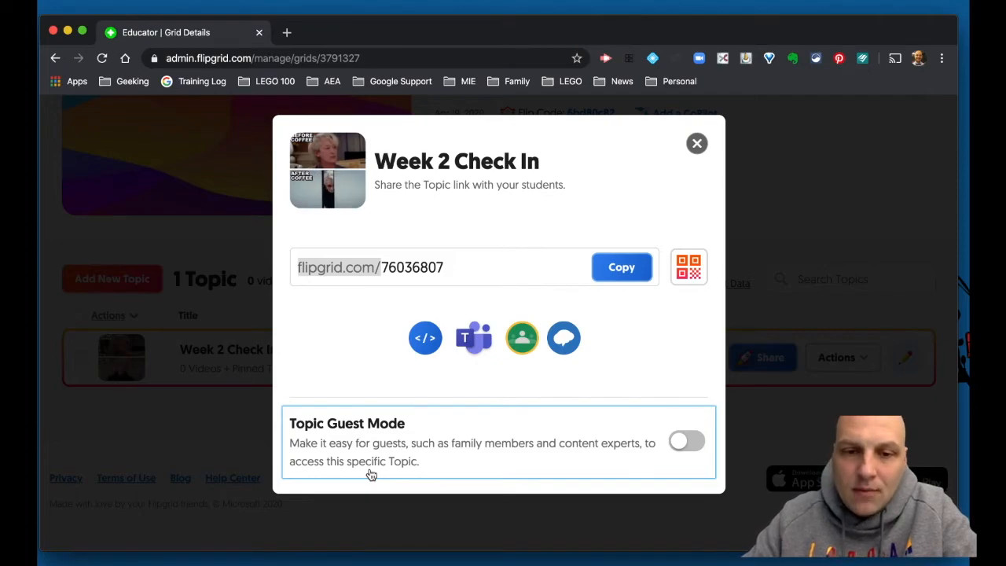
scroll(638, 352, "up", 1)
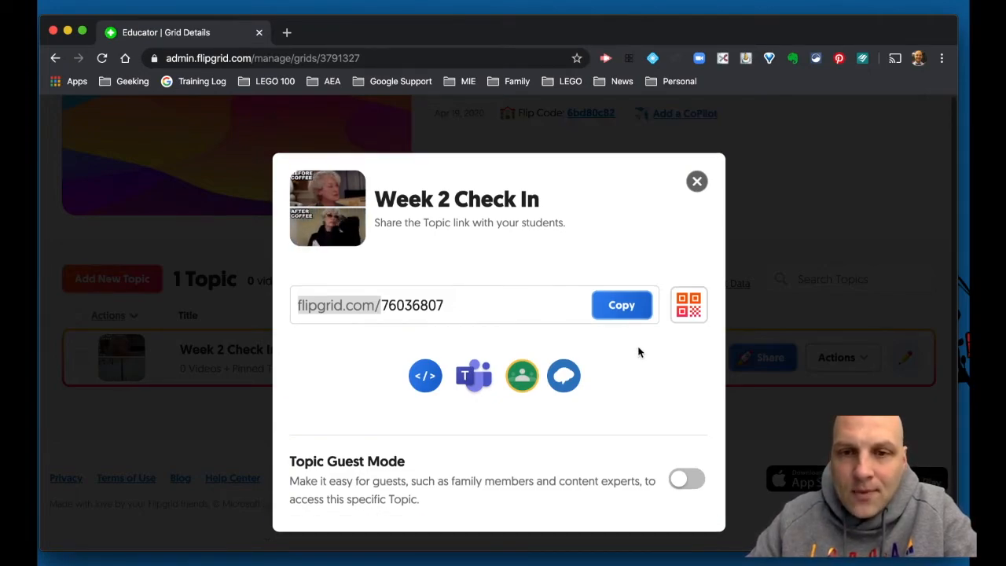
Step: Close the sharing dialog and open the Week 2 Check In topic's details page
left_click(698, 182)
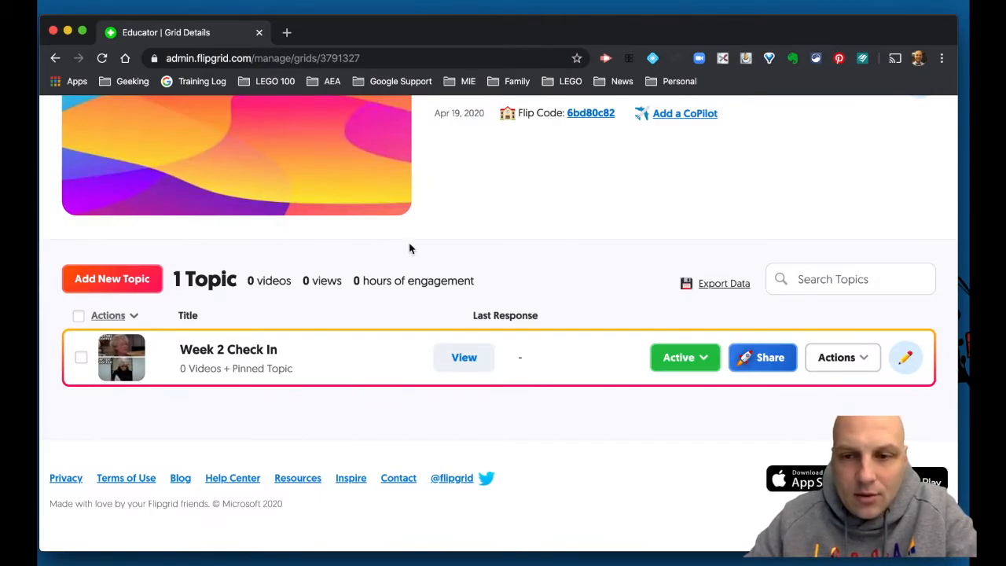
left_click(253, 358)
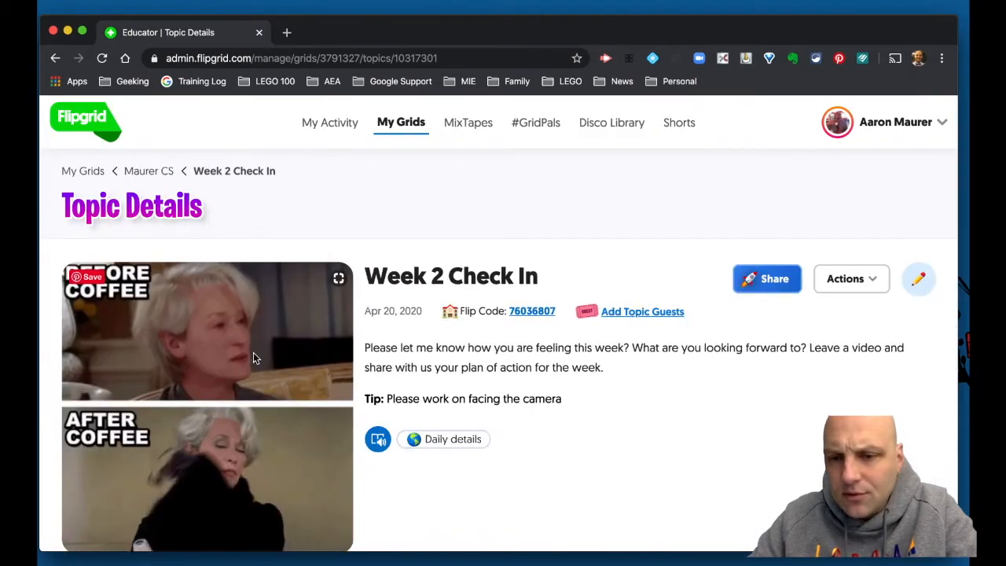
scroll(588, 464, "down", 2)
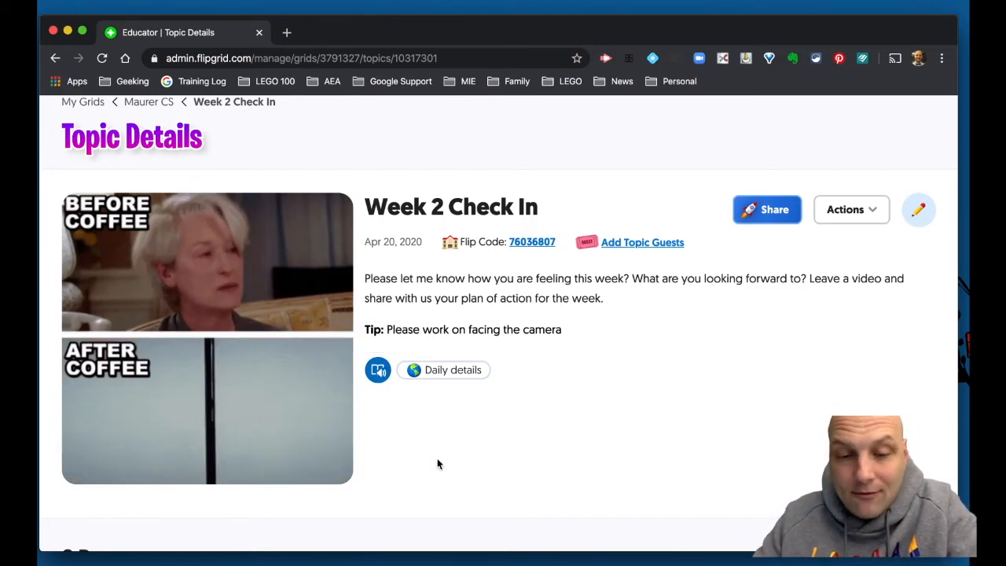
Step: Open the topic prompt in the Immersive Reader, play and pause the read-aloud, and examine the voice speed and voice selection options
left_click(378, 371)
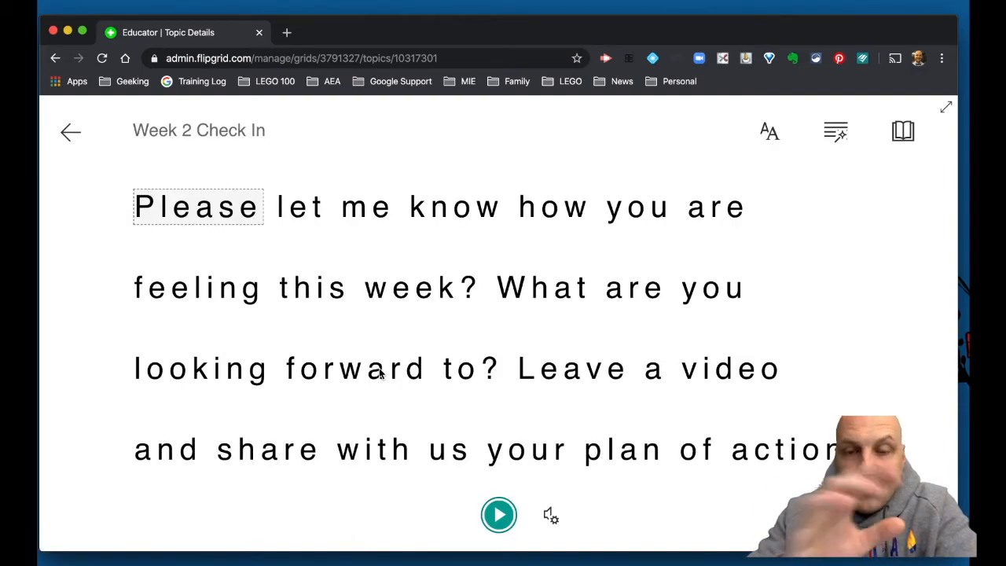
left_click(497, 517)
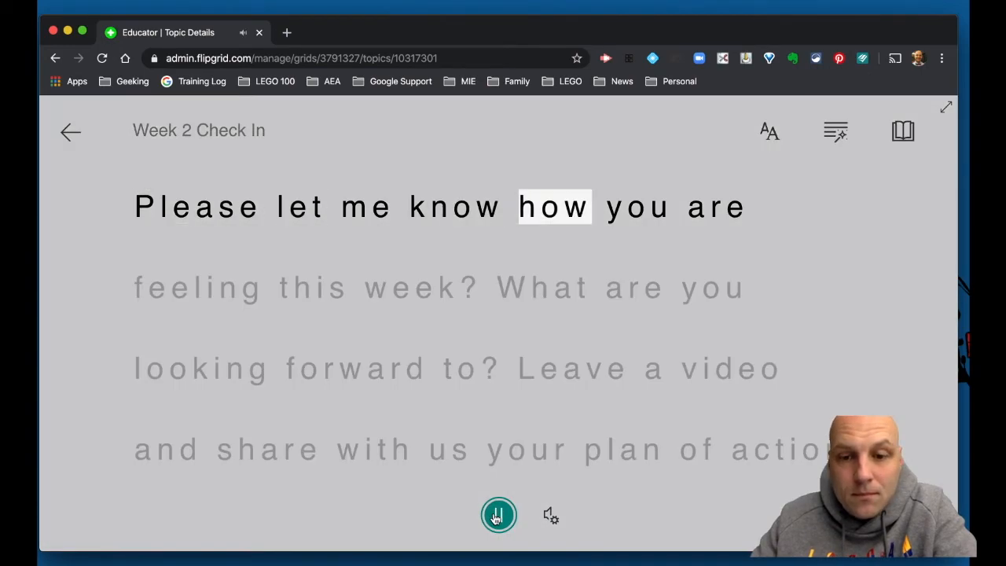
left_click(497, 517)
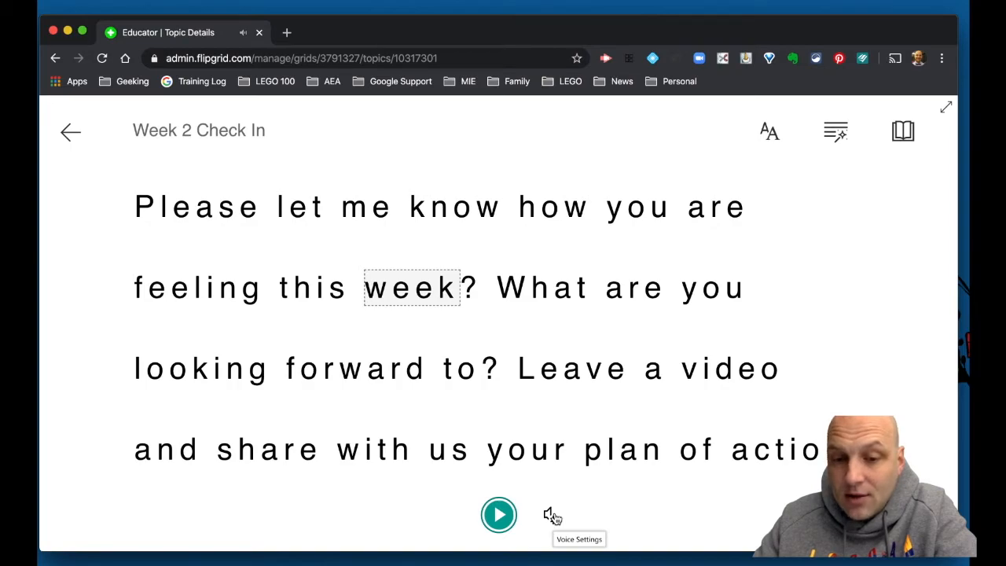
left_click(550, 516)
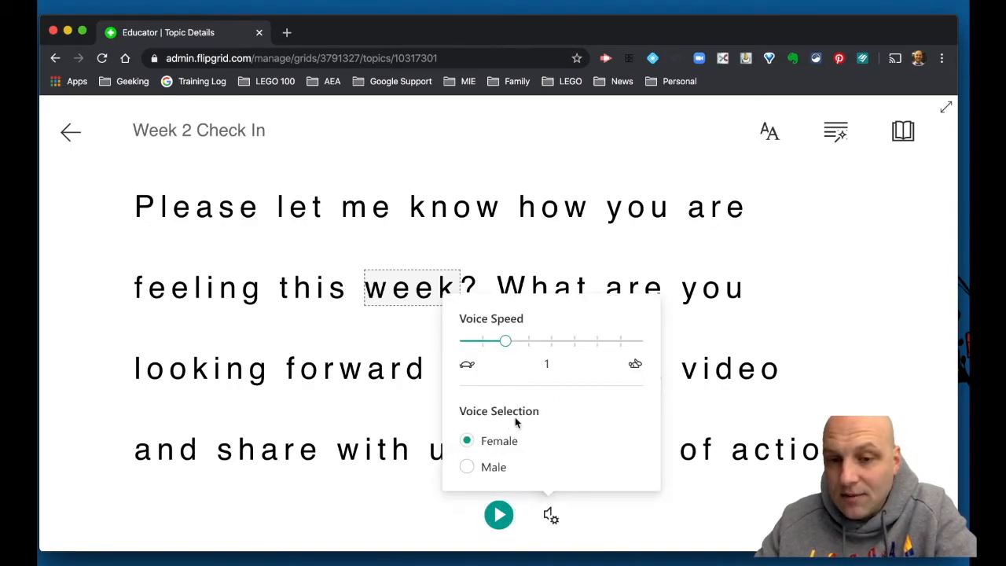
left_click(711, 371)
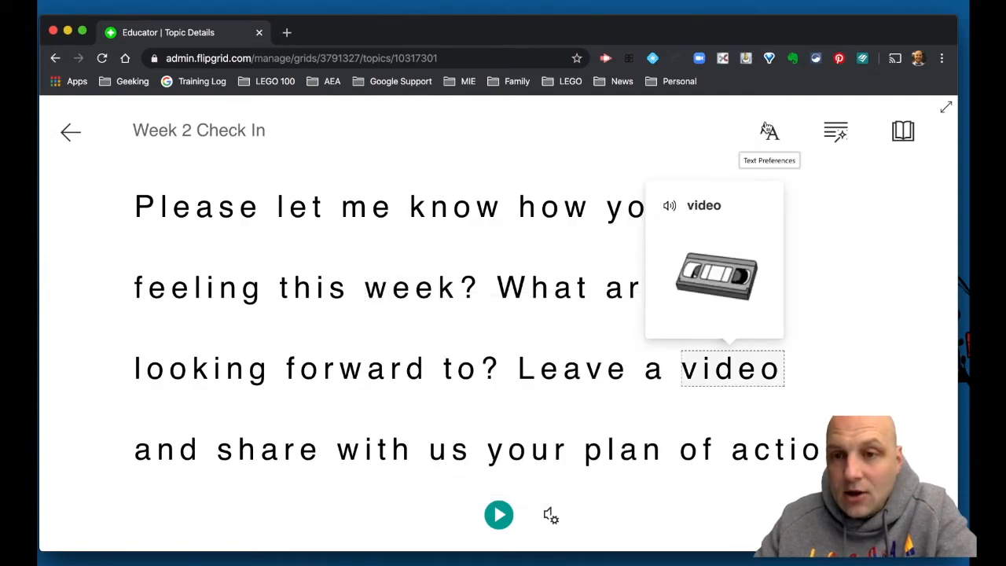
Step: Set the reader's text size to 36 and apply the black theme
left_click(769, 133)
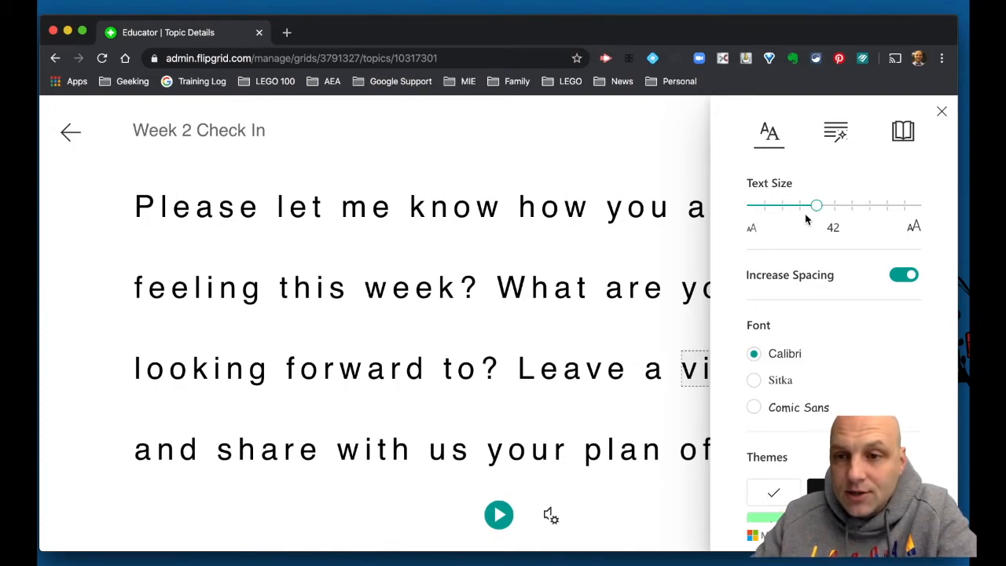
mouse_move(815, 207)
left_mouse_down()
mouse_move(867, 206)
mouse_move(803, 212)
left_mouse_up()
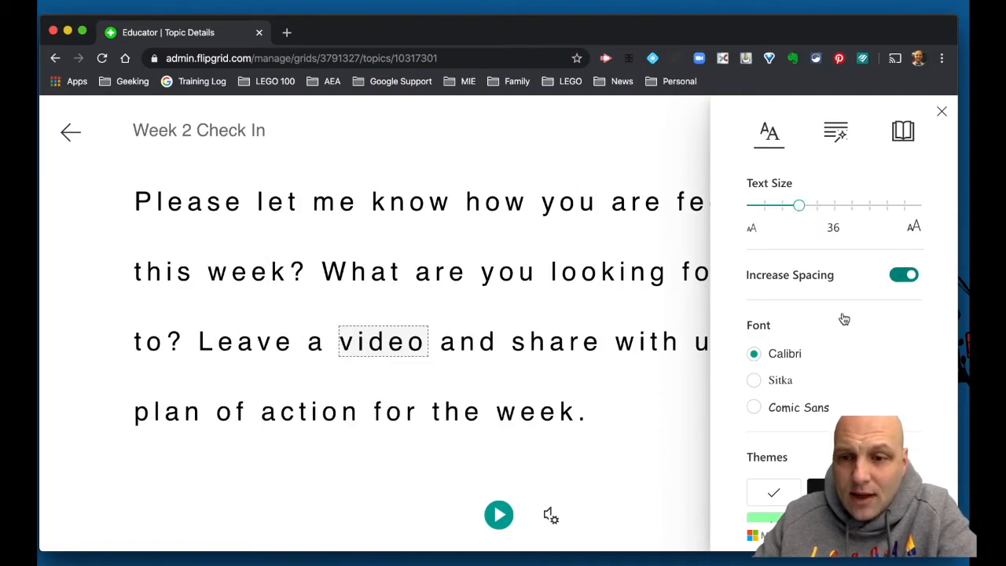
scroll(798, 372, "down", 3)
left_click(815, 383)
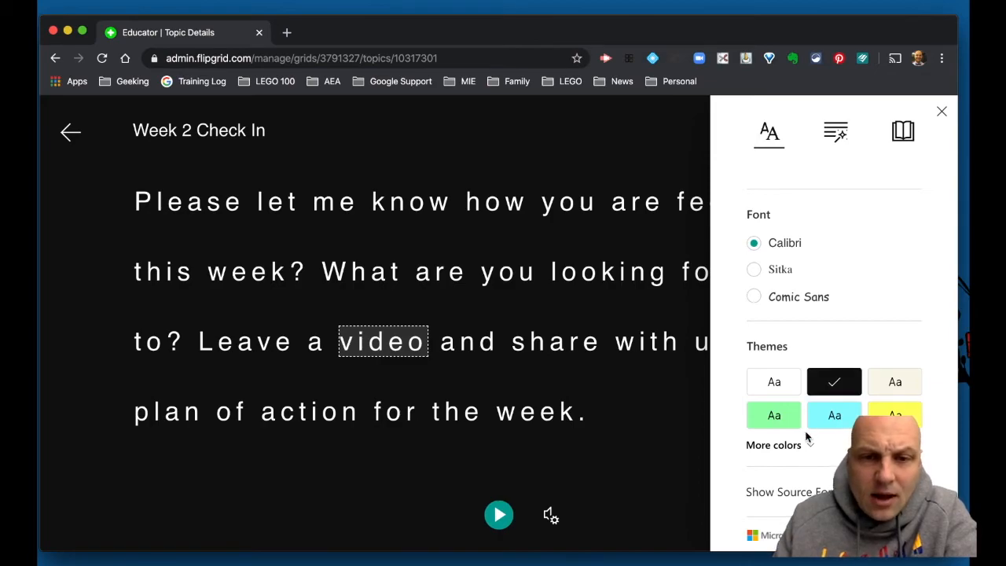
Step: Turn on noun and adjective highlighting in the reader, and show the picture dictionary entry for the word "video"
left_click(833, 132)
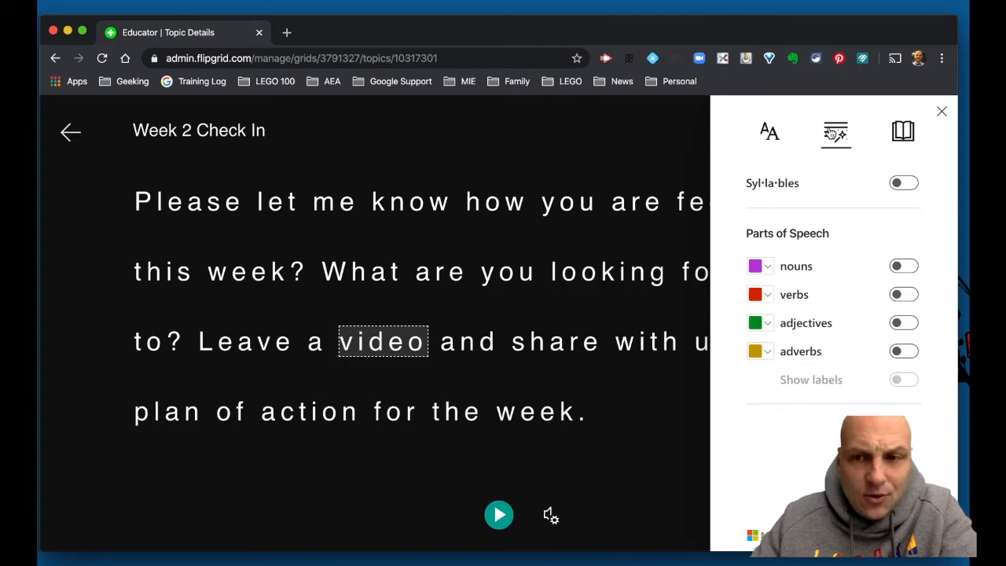
left_click(898, 266)
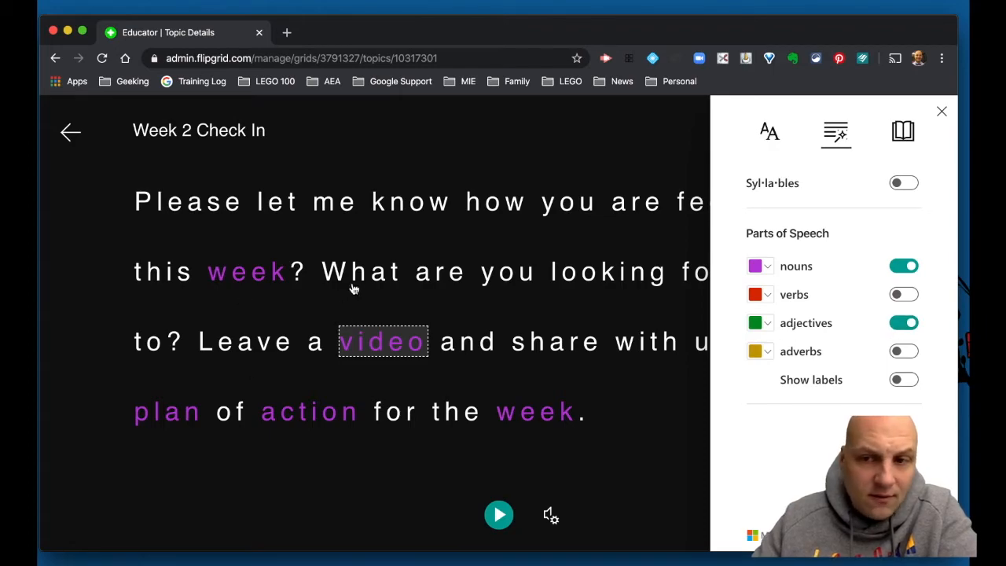
left_click(908, 135)
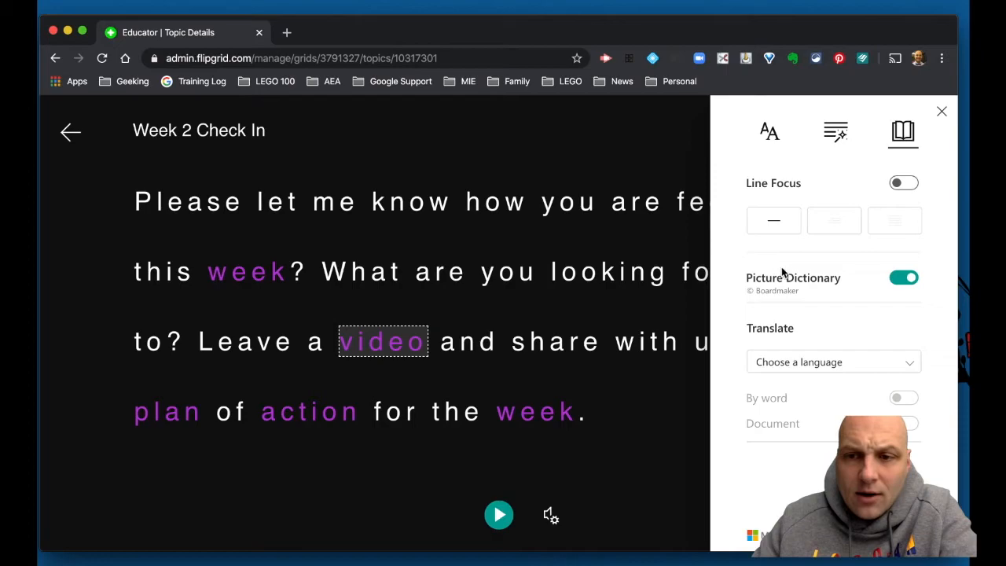
left_click(395, 343)
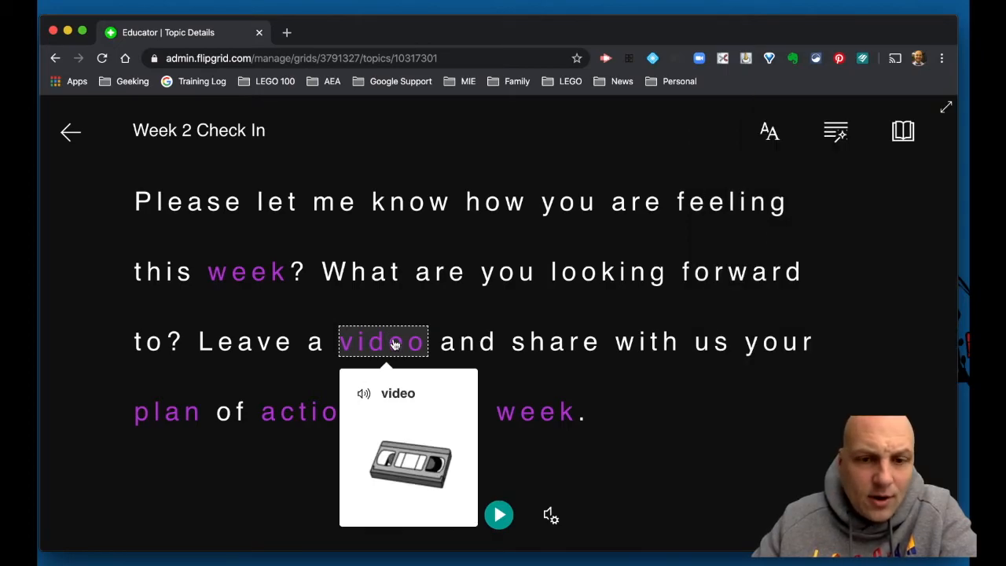
Step: Choose Dutch as the reader's translation language and translate the whole document
left_click(904, 134)
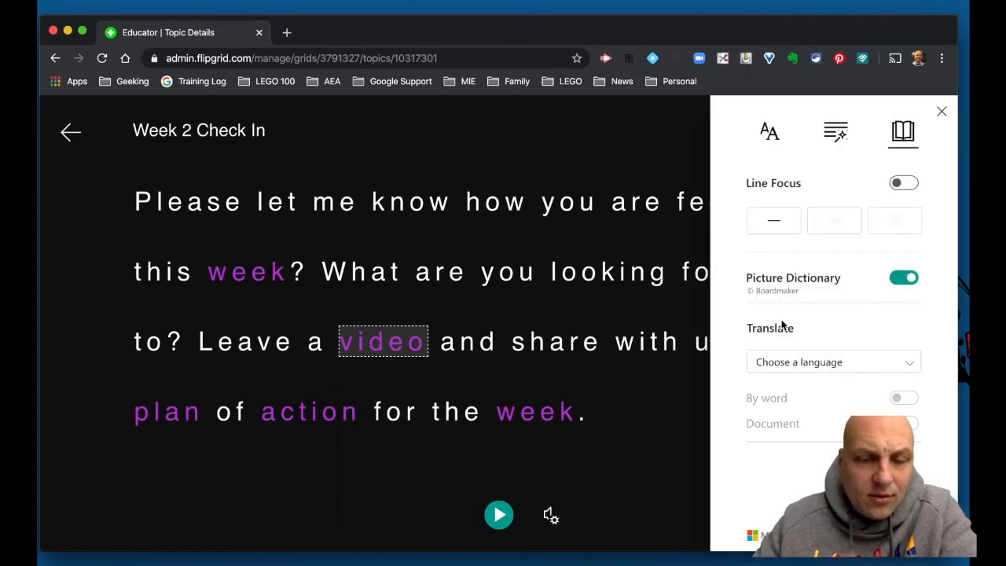
left_click(785, 365)
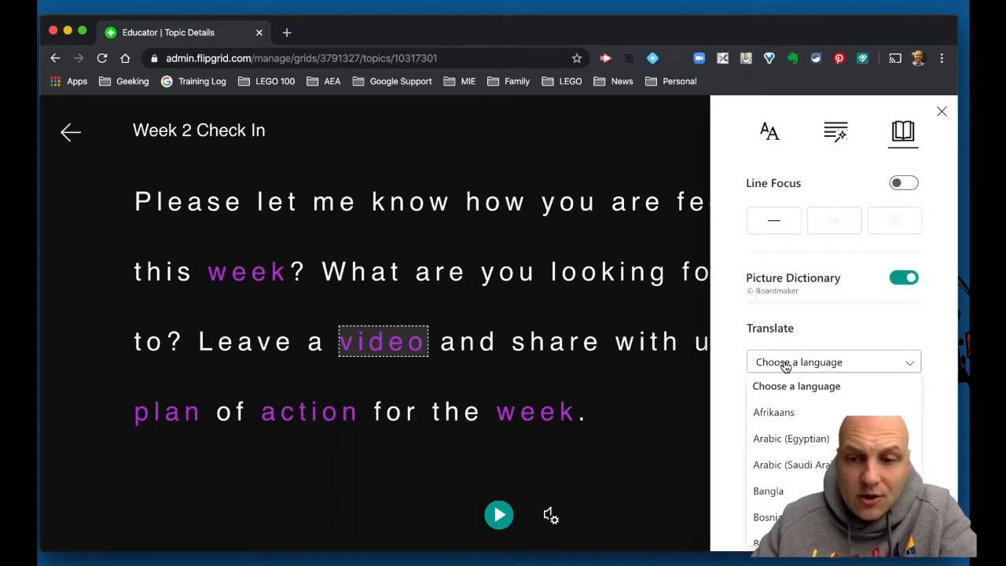
scroll(766, 487, "down", 4)
scroll(766, 464, "down", 5)
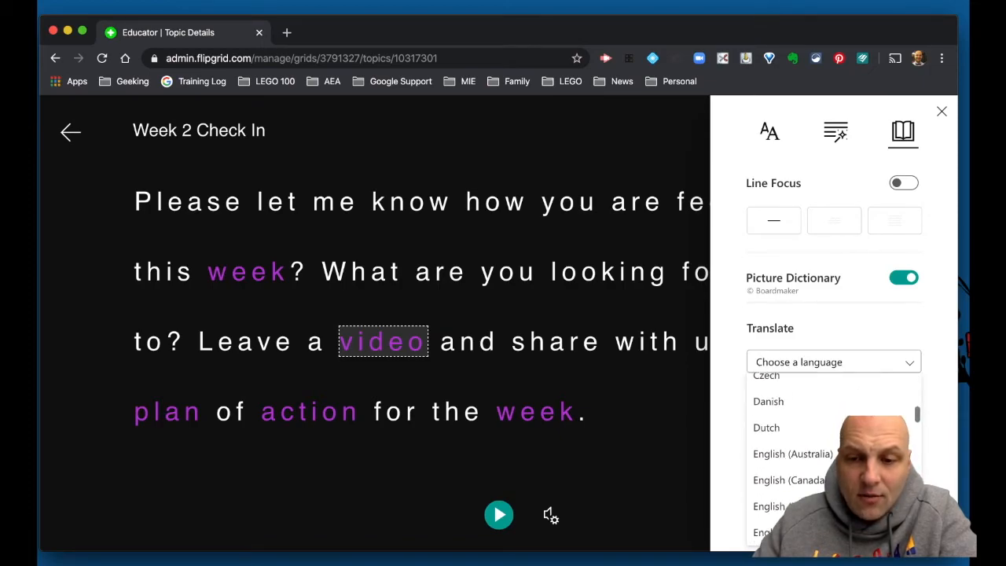
left_click(767, 428)
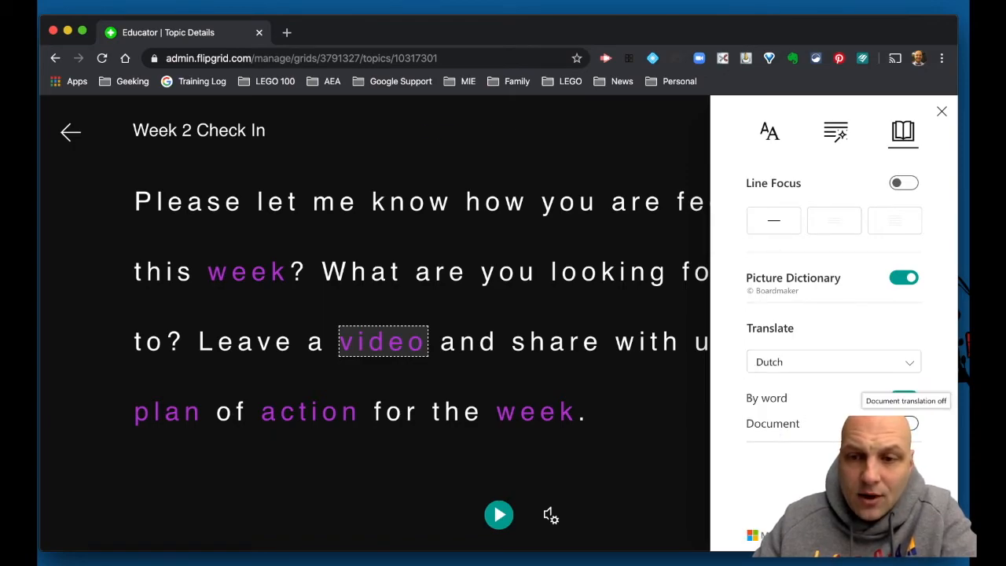
left_click(905, 423)
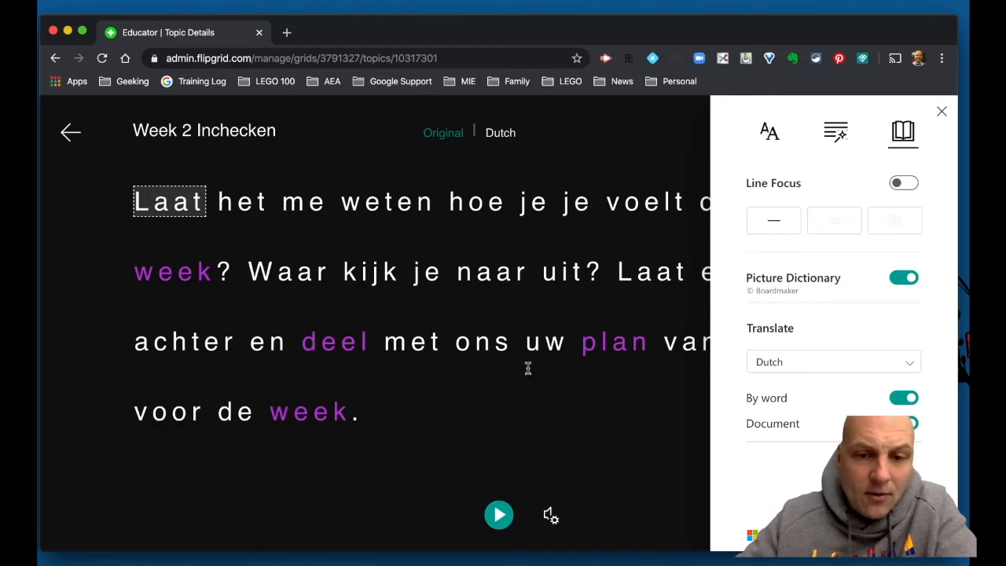
Step: Play and pause the Dutch read-aloud, and exit the reader to the topic's details page
left_click(499, 517)
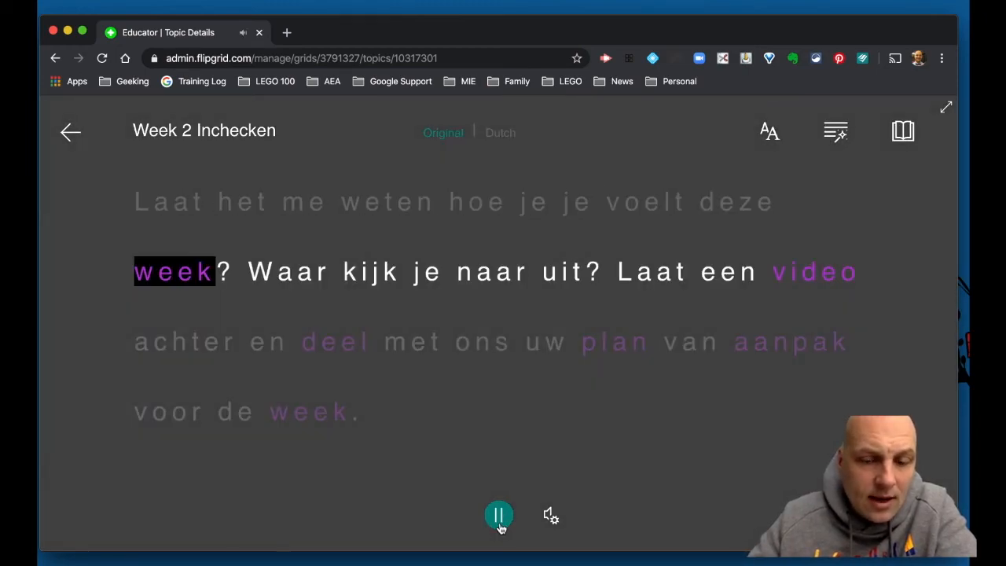
left_click(500, 525)
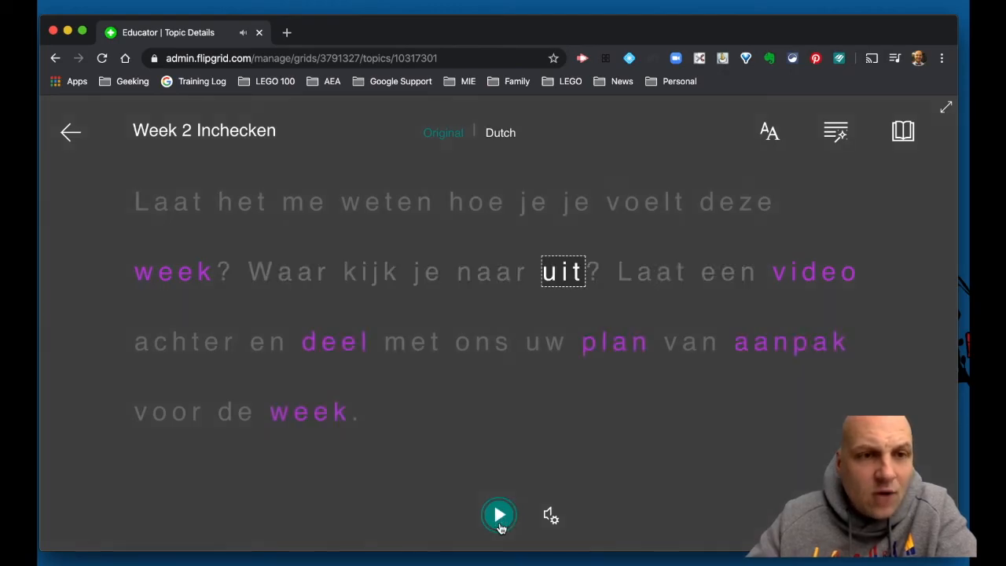
left_click(71, 131)
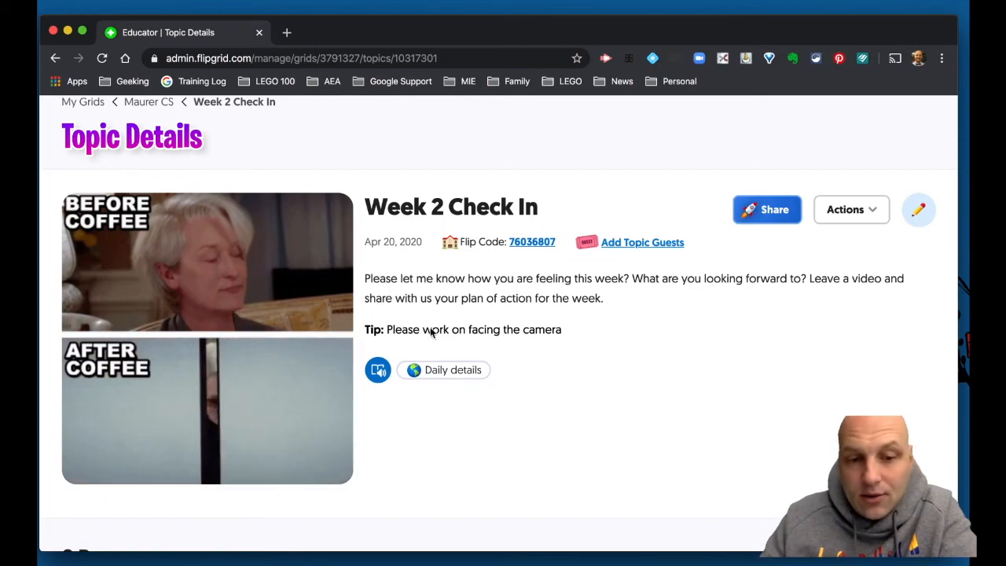
Step: Return to the parent grid's details and view the Week 2 Check In topic in its topic list
scroll(485, 314, "up", 2)
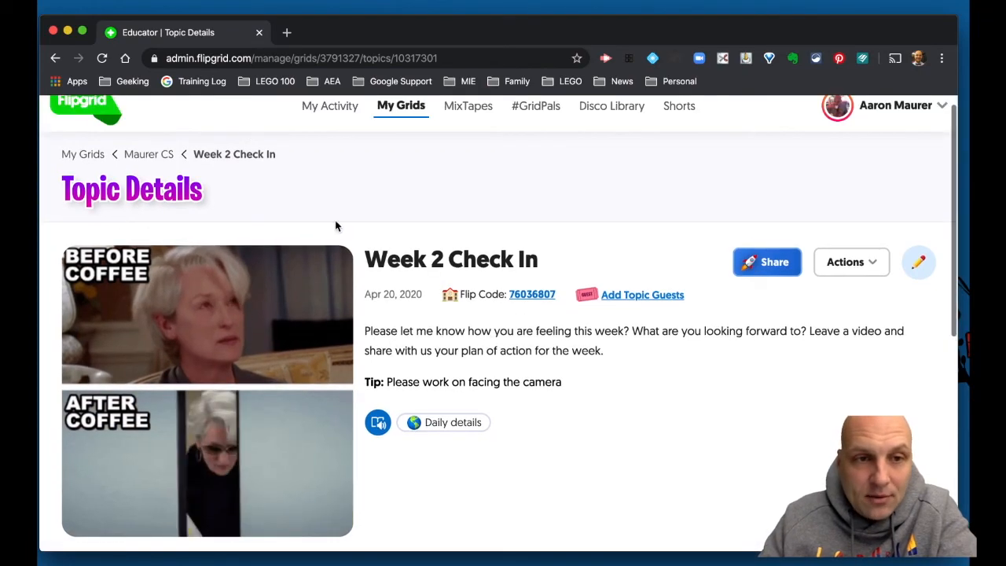
left_click(148, 155)
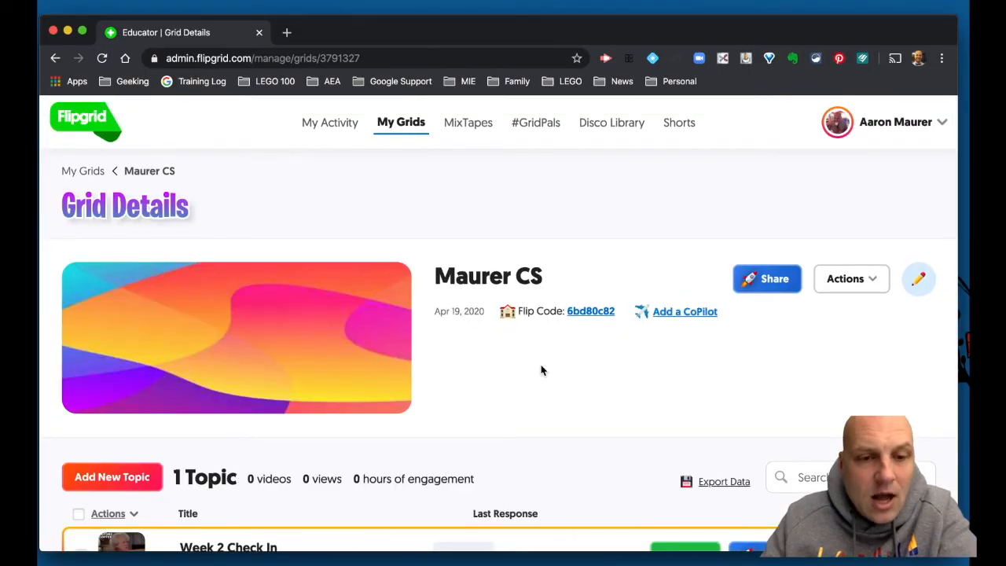
scroll(540, 370, "down", 2)
scroll(541, 370, "down", 3)
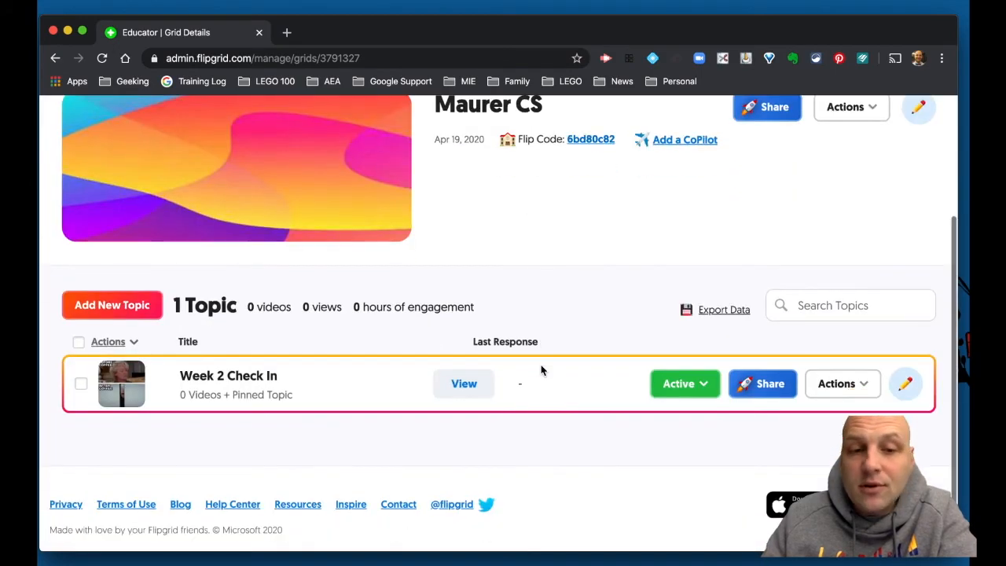
scroll(540, 371, "down", 1)
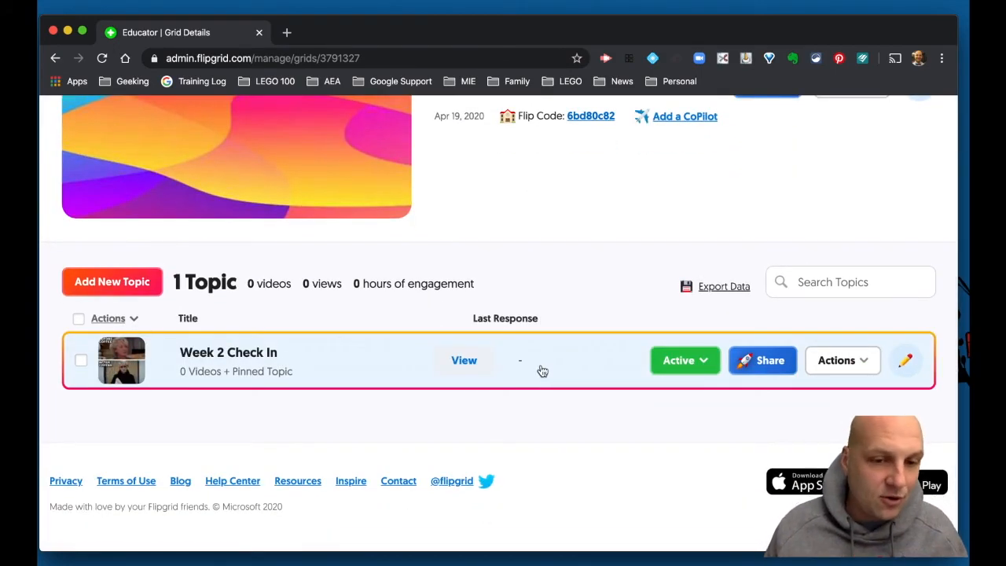